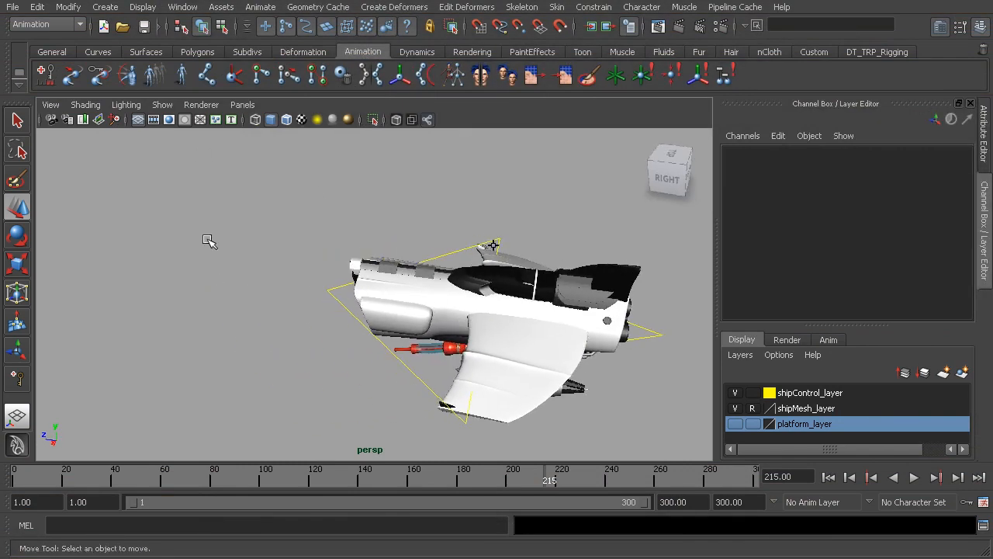
- Examine the ship model in the perspective view from the side, front and above, both close up and at a distance
alt+drag(296, 302, 341, 318)
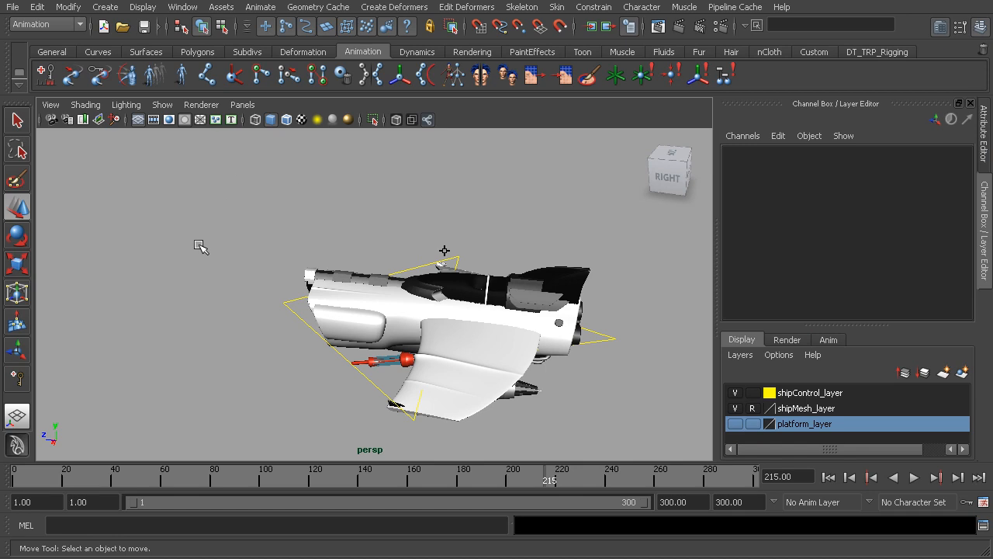
alt+drag(202, 242, 259, 268)
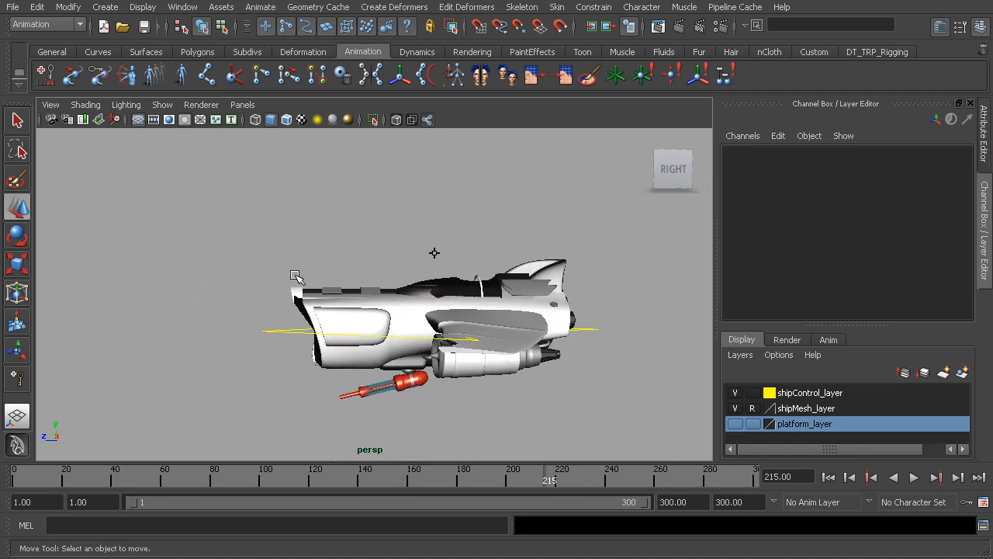
alt+drag(277, 303, 357, 330)
alt+right_drag(357, 318, 301, 304)
alt+middle_drag(301, 304, 324, 260)
alt+right_drag(392, 266, 289, 289)
alt+middle_drag(311, 322, 379, 300)
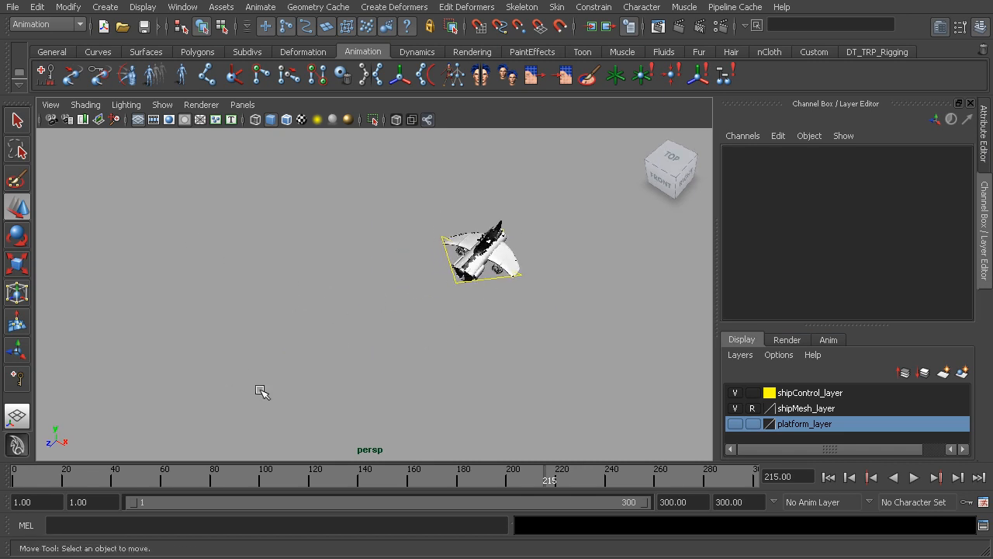
alt+drag(437, 317, 404, 270)
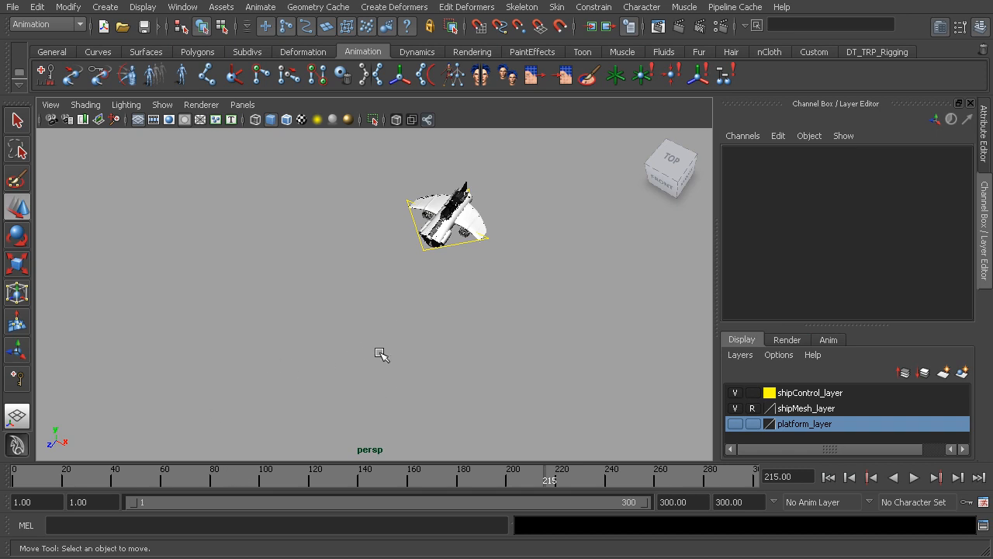
alt+drag(374, 353, 402, 288)
alt+middle_drag(403, 287, 397, 350)
alt+right_drag(330, 332, 519, 375)
alt+middle_drag(507, 342, 443, 361)
alt+drag(436, 360, 419, 306)
alt+right_drag(388, 318, 528, 376)
alt+middle_drag(454, 339, 417, 315)
alt+drag(327, 305, 273, 315)
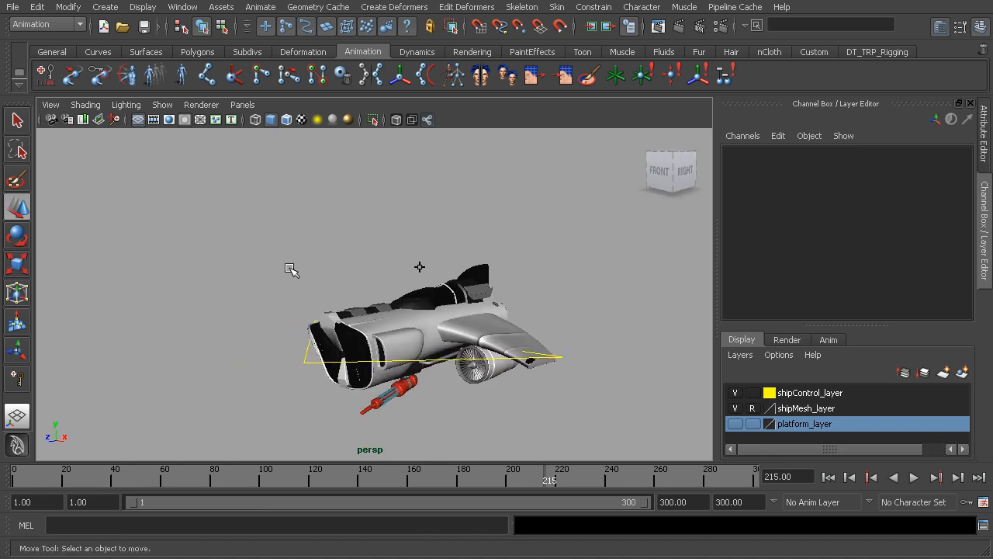
alt+right_drag(290, 268, 281, 377)
- Select the ship's main control cc_ship01 and play back its existing animation
click(284, 373)
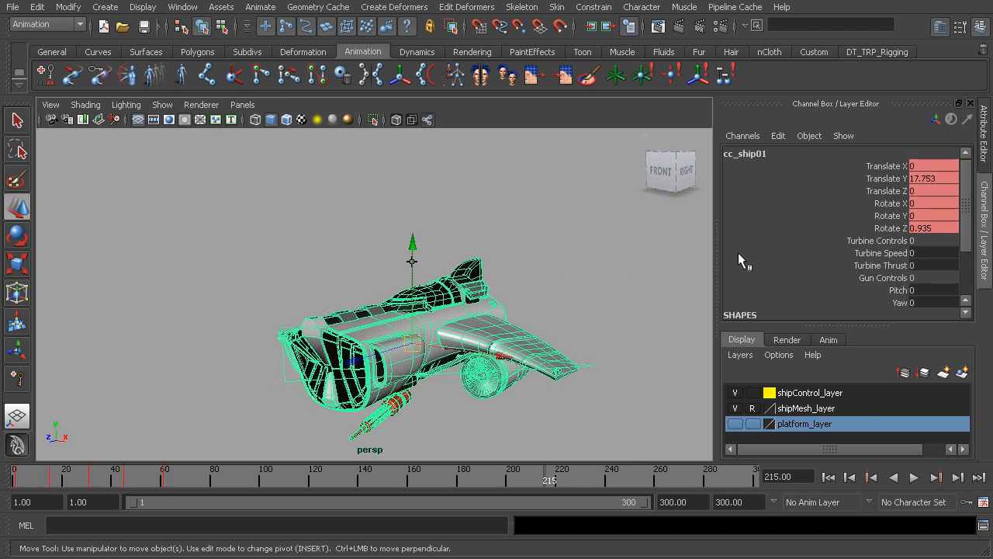
key(alt+v)
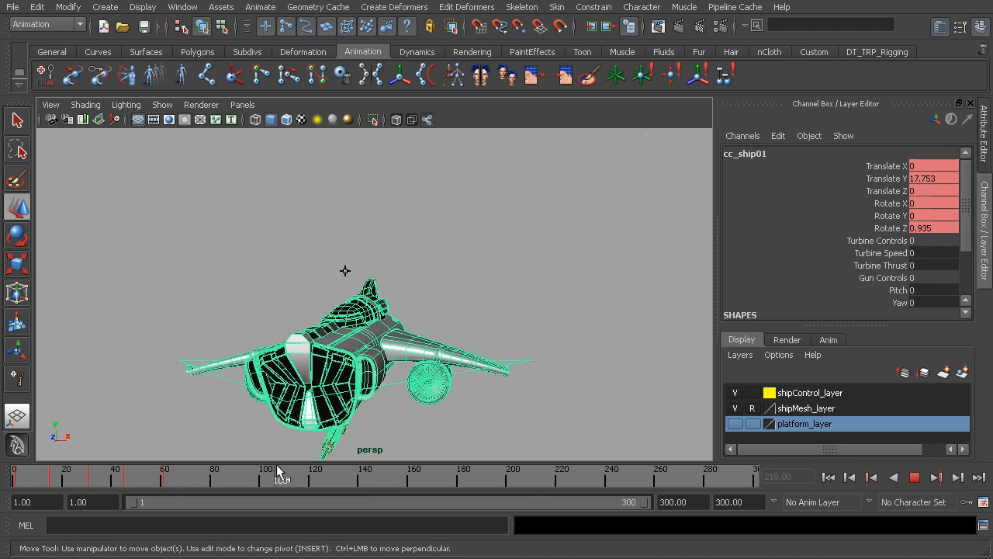
key(alt+v)
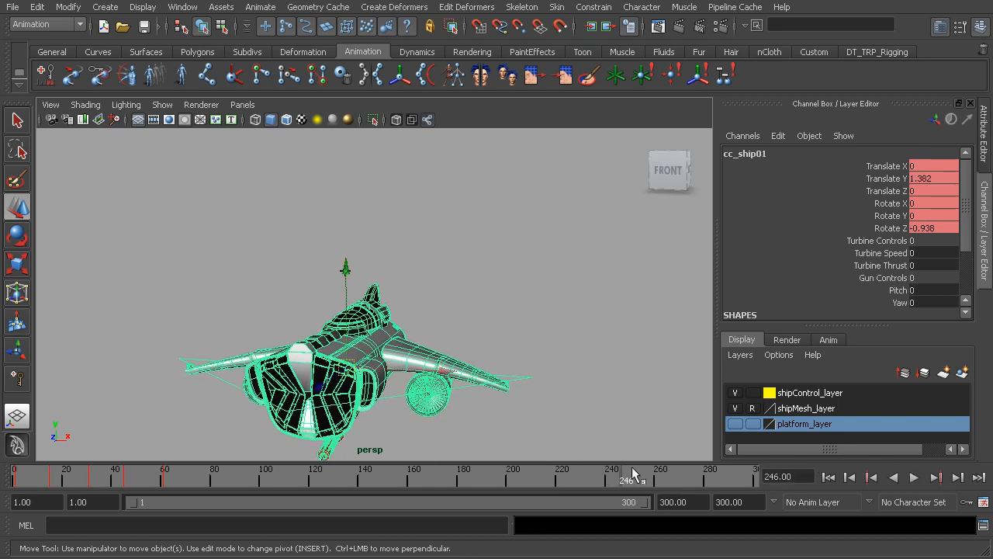
alt+drag(359, 343, 318, 299)
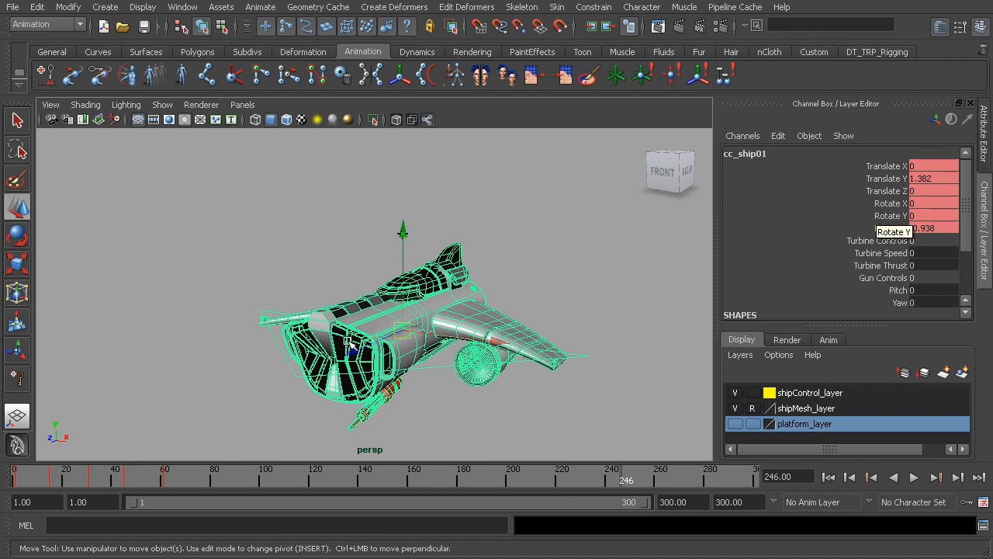
drag(403, 330, 479, 342)
key(ctrl+z)
key(ctrl+z)
key(ctrl+z)
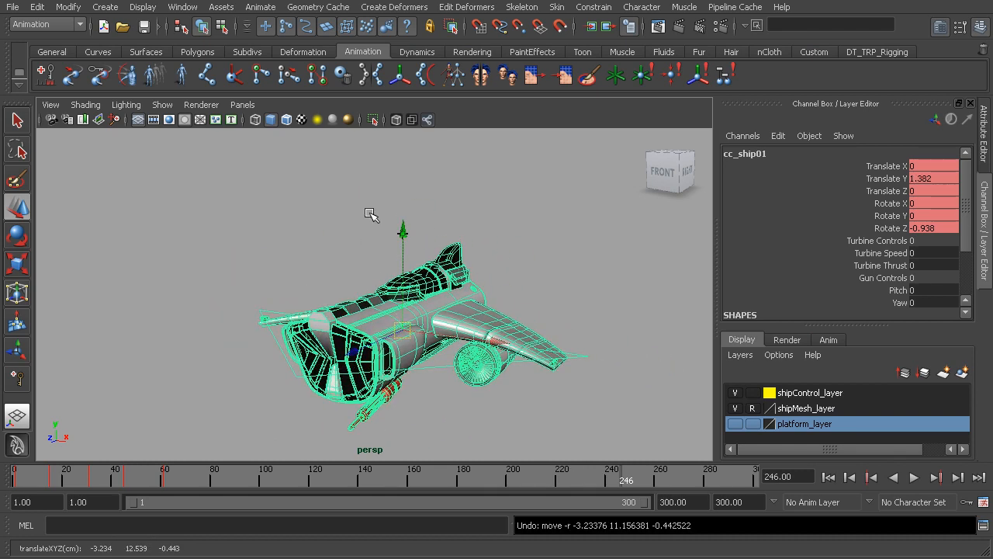
click(381, 250)
click(404, 232)
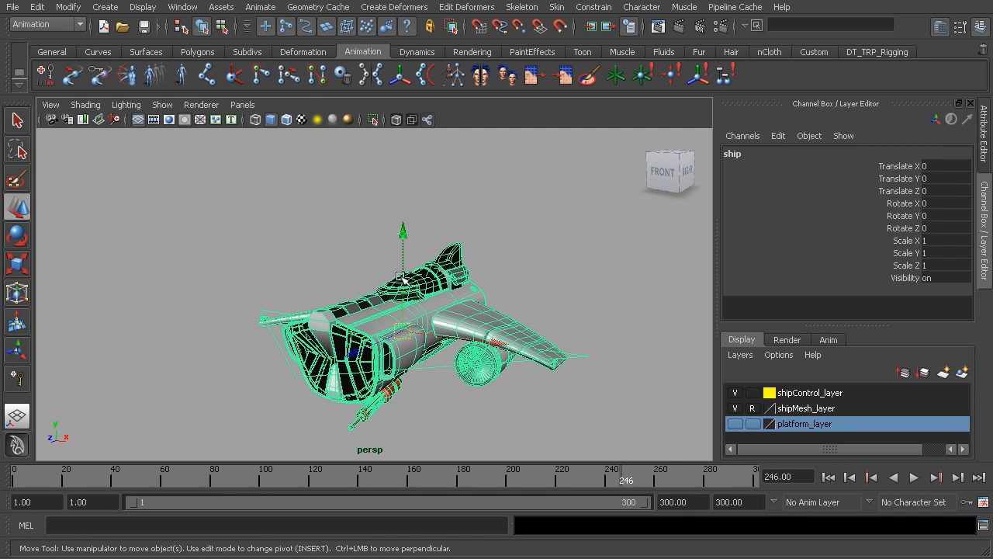
click(432, 368)
drag(405, 333, 450, 341)
key(ctrl+z)
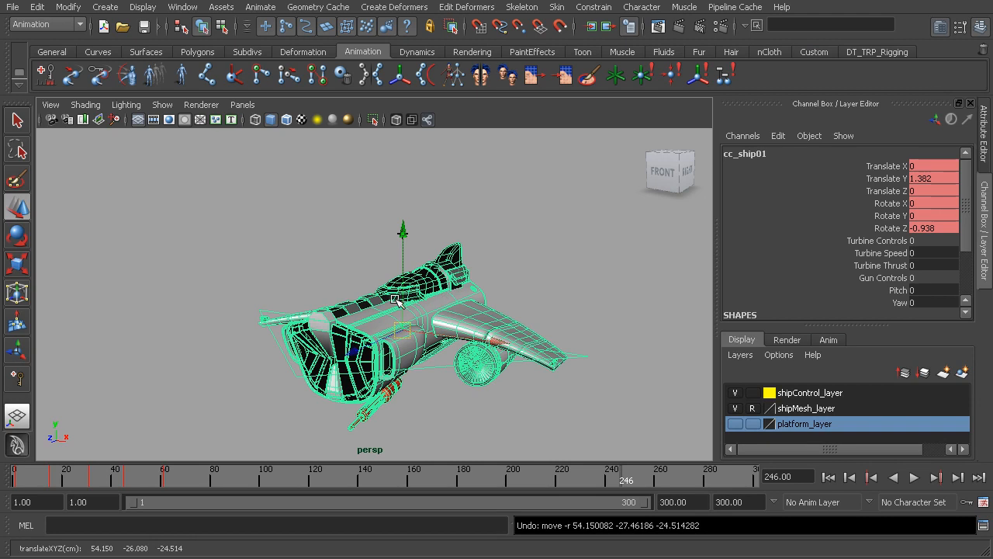
- Scrub the timeline to frame 99 and play back the ship's keyed hover motion as seen from the front
drag(55, 470, 263, 475)
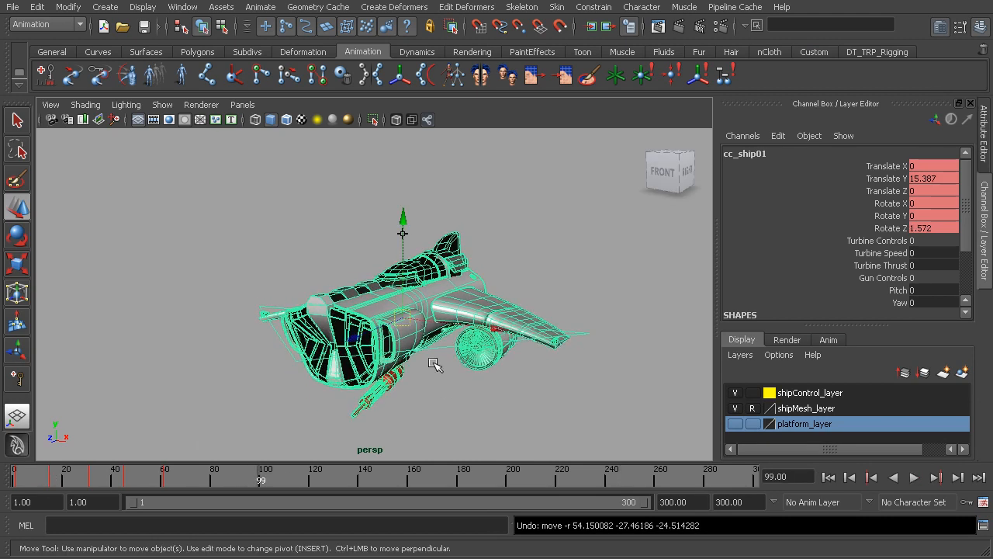
alt+drag(412, 381, 445, 350)
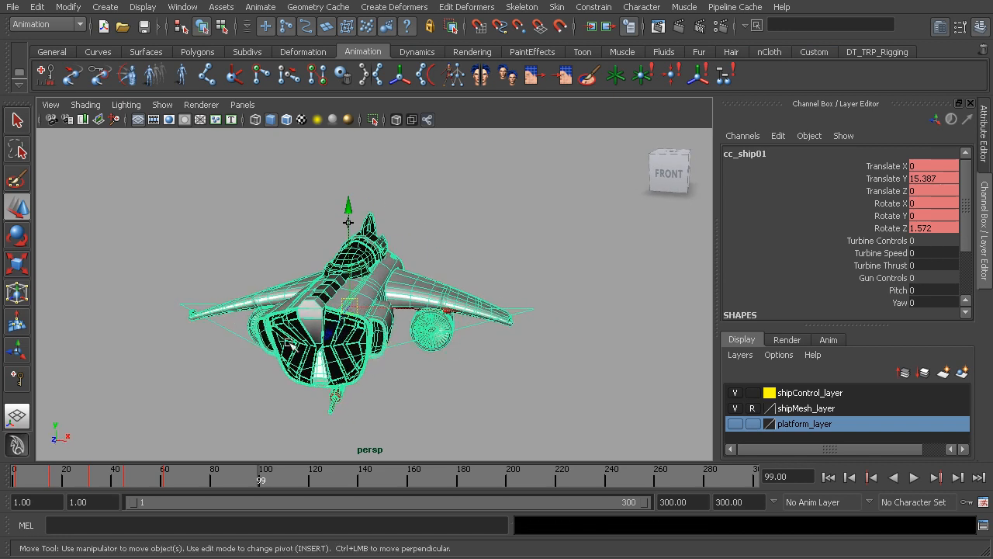
key(alt+v)
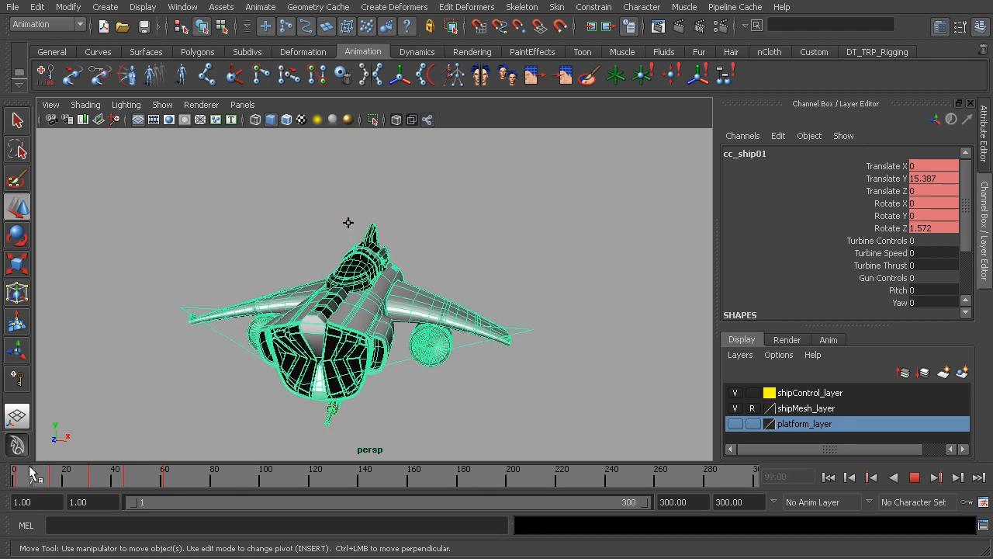
click(56, 475)
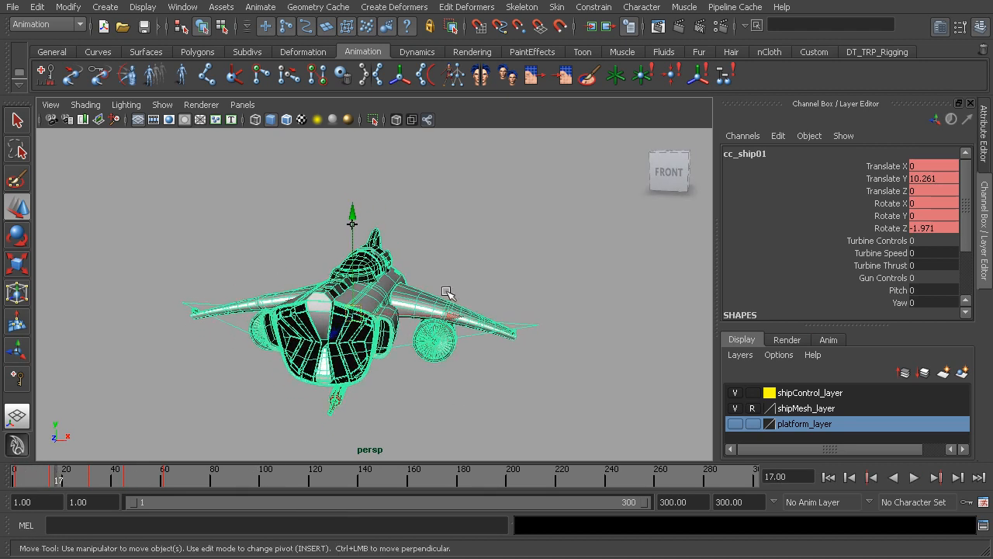
- Delete the ship control's keyframes between frames 10 and 69 on the timeline
alt+middle_drag(356, 319, 352, 306)
alt+right_drag(352, 304, 410, 305)
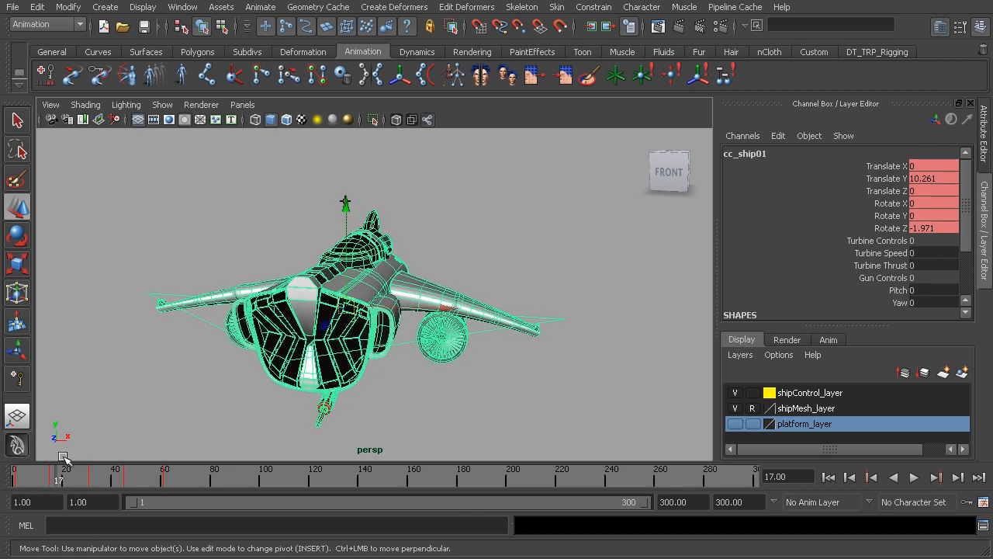
shift+drag(40, 477, 170, 484)
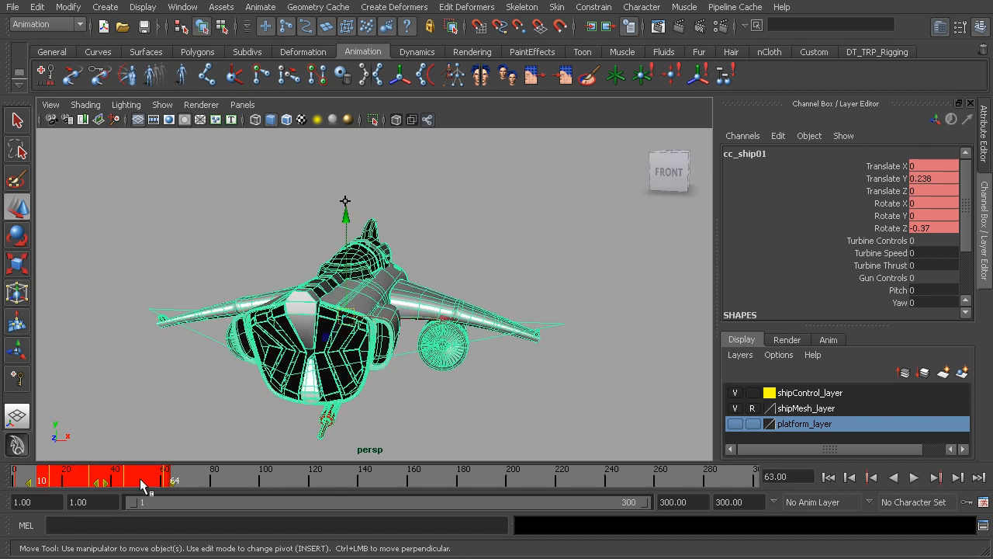
click(180, 481)
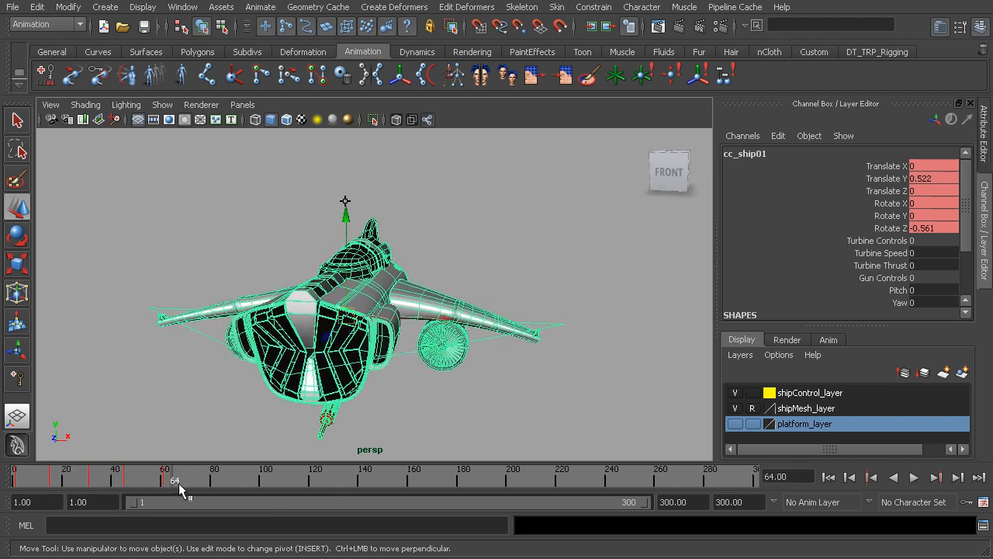
shift+drag(181, 481, 41, 482)
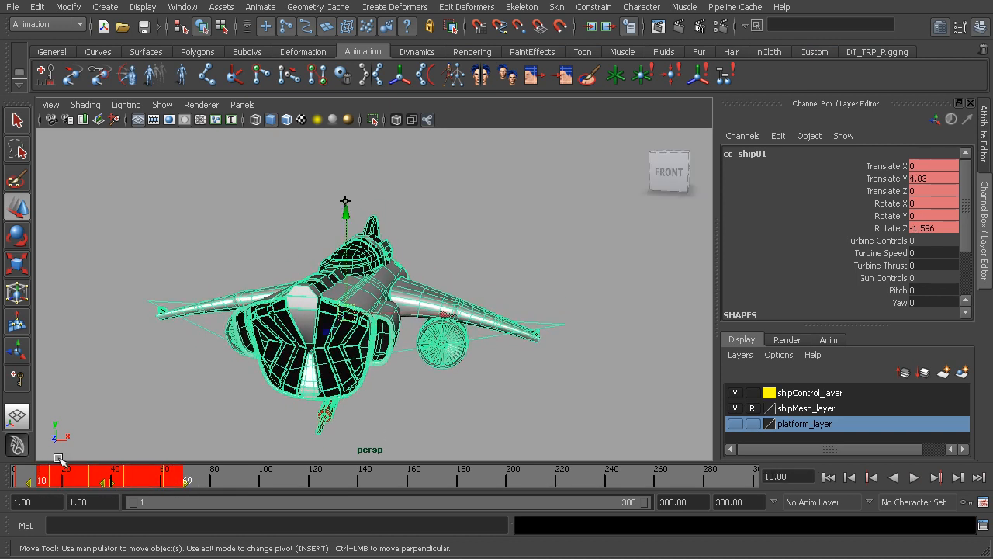
right_click(79, 474)
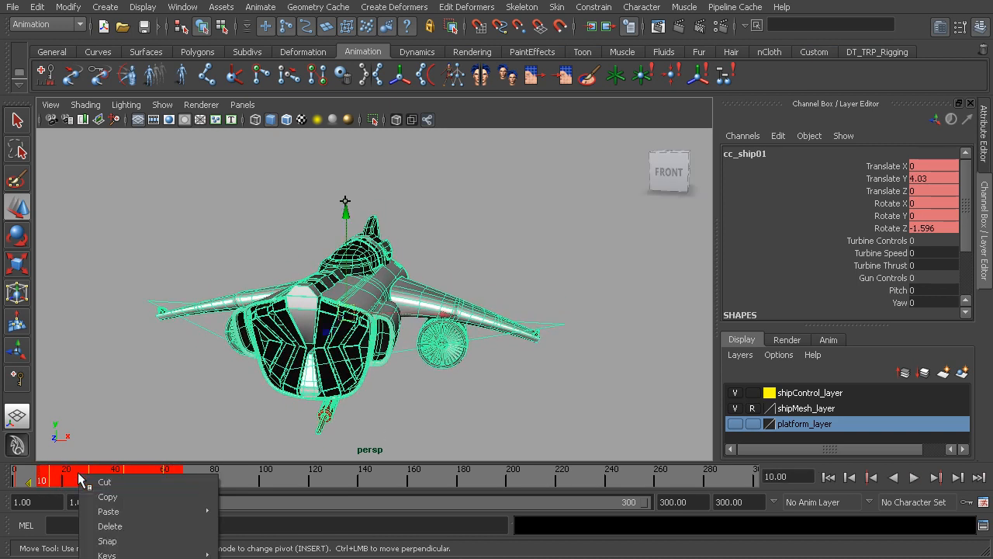
click(123, 525)
- Go to frame 1 and delete the ship control's remaining keyframe there
click(17, 481)
key(alt+v)
key(alt+v)
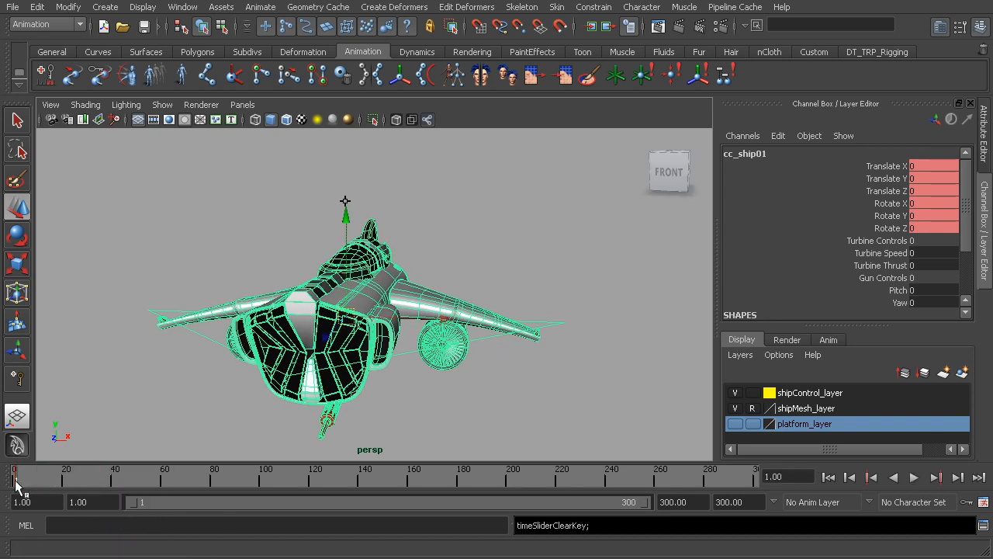
right_click(17, 481)
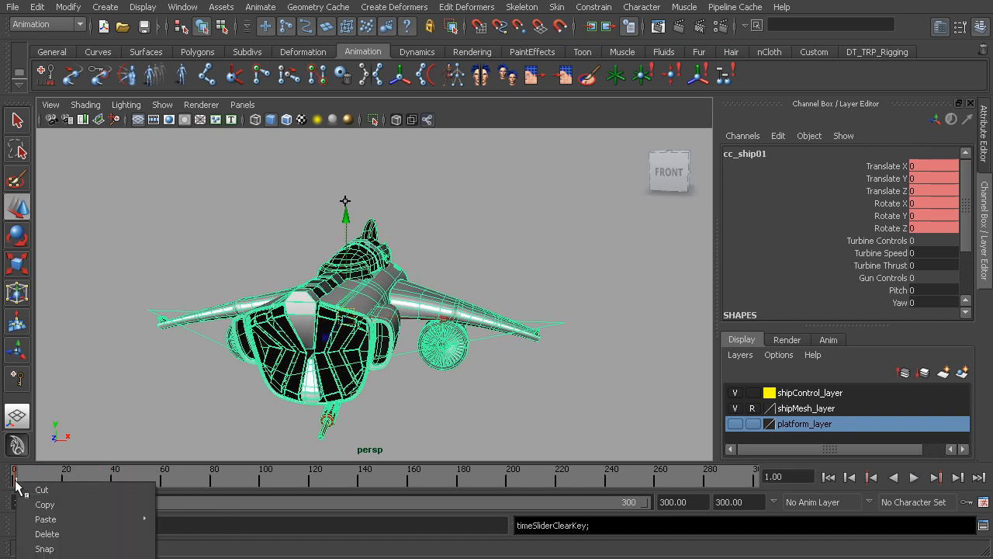
click(50, 534)
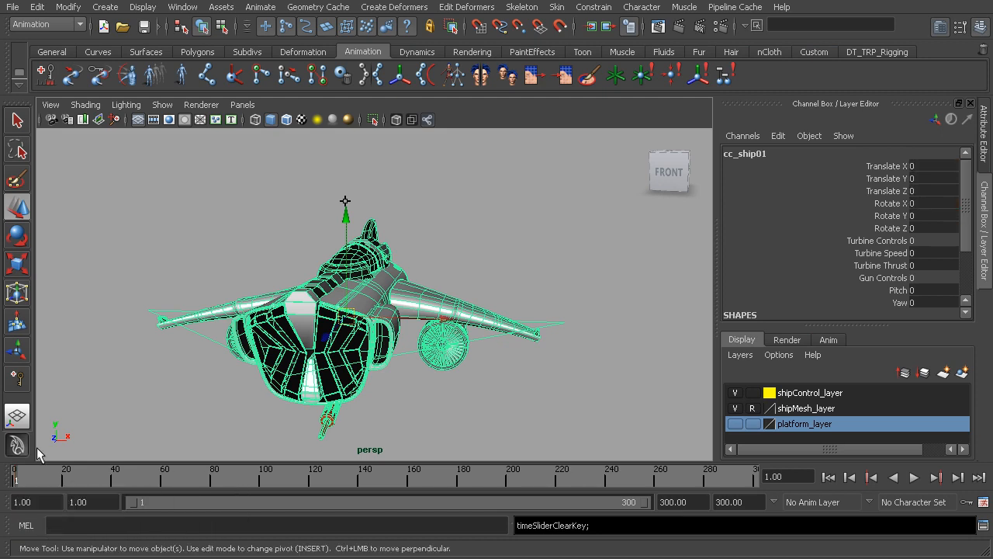
- Play the timeline from frame 1 to check the ship for remaining motion, and return to frame 1
click(16, 476)
key(alt+v)
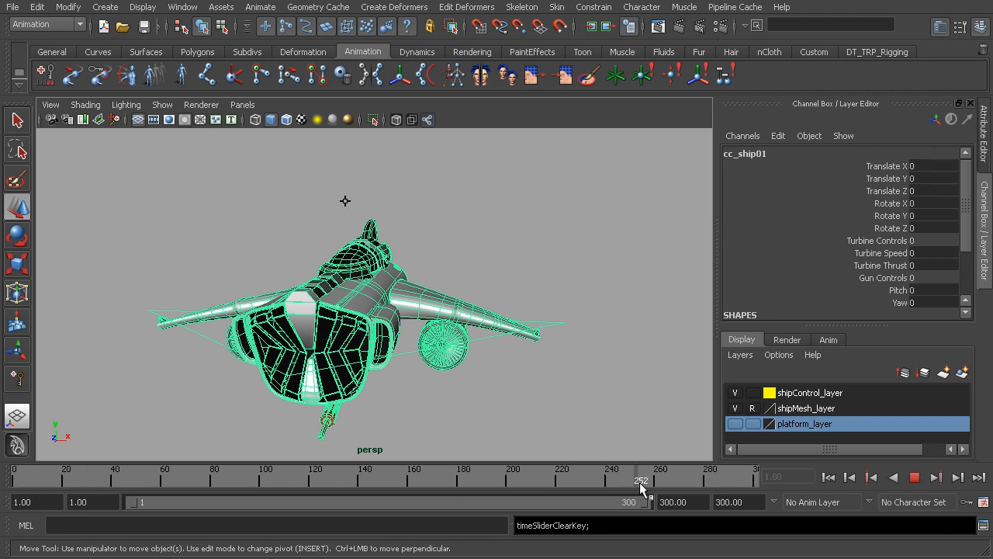
drag(88, 490, 14, 490)
- Select the ship's parent group above cc_ship01 and view it in perspective with open space around it
alt+drag(474, 279, 359, 243)
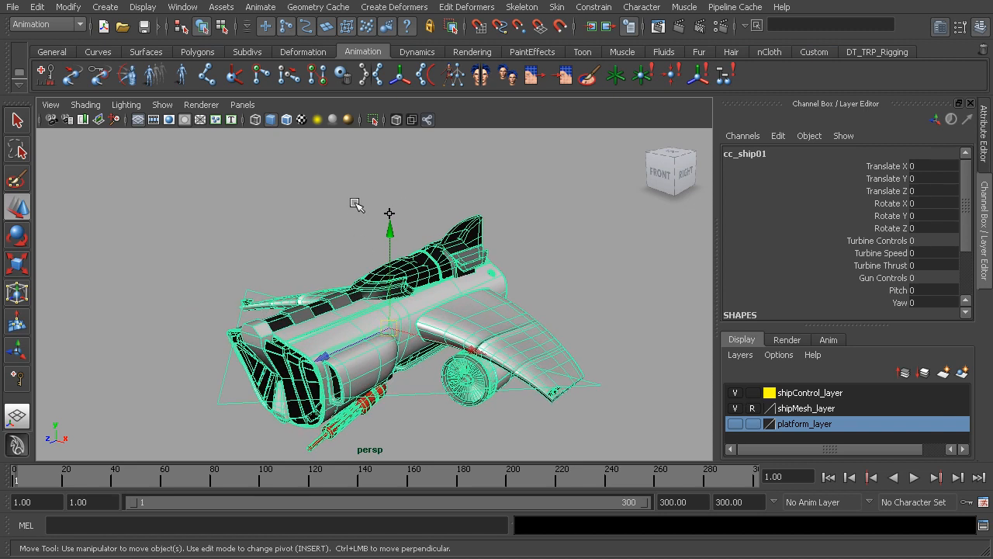
key(Up)
alt+right_drag(422, 260, 306, 222)
alt+middle_drag(306, 221, 328, 210)
alt+drag(328, 209, 337, 261)
alt+middle_drag(337, 261, 405, 224)
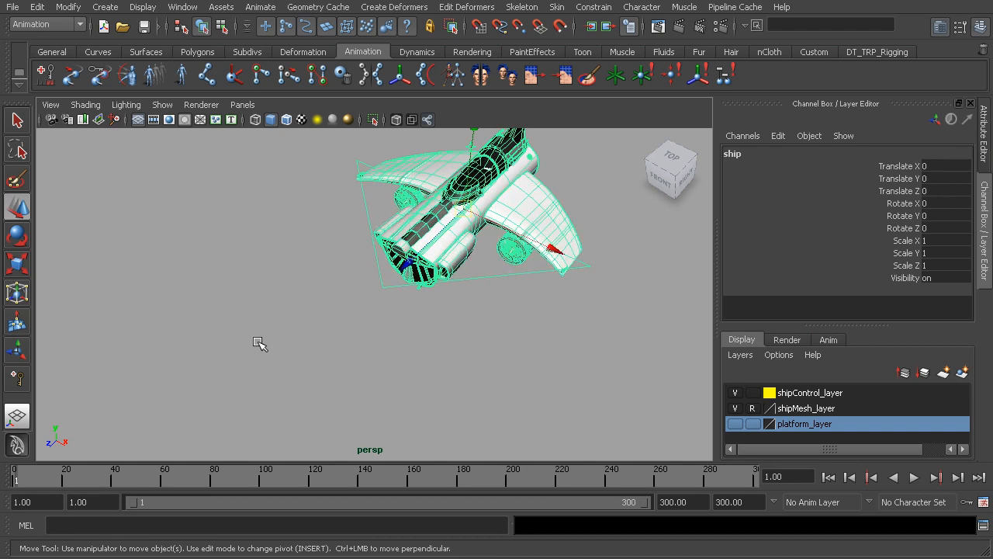
alt+right_drag(288, 310, 230, 271)
alt+drag(230, 271, 364, 314)
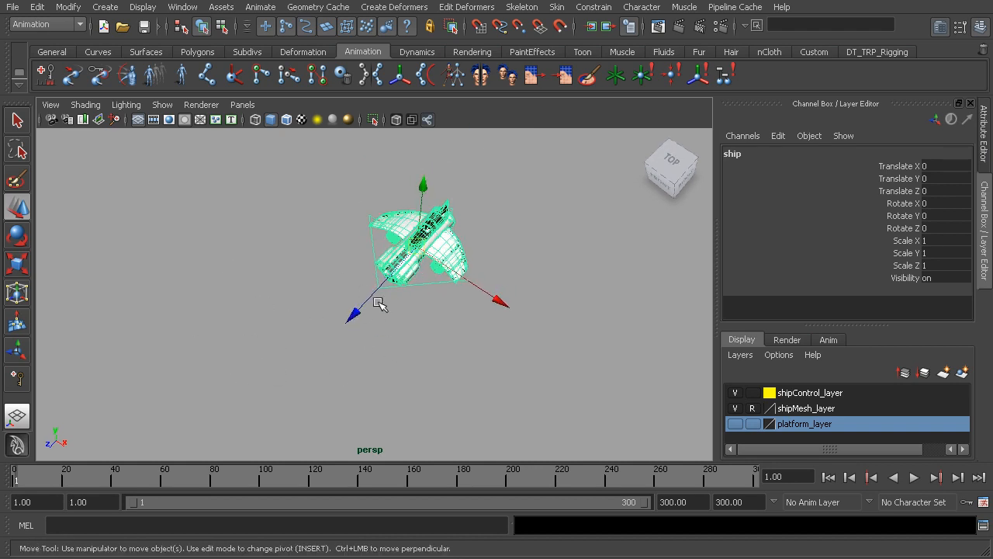
alt+drag(299, 380, 381, 289)
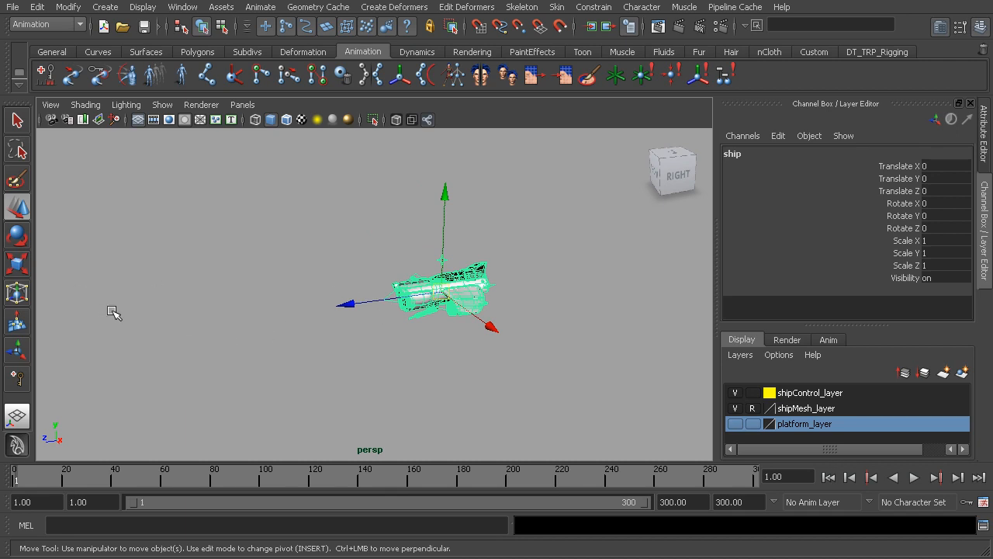
alt+drag(130, 272, 286, 293)
- Switch to the top view and frame the selected ship with plenty of empty space around it
key(space)
drag(427, 289, 382, 284)
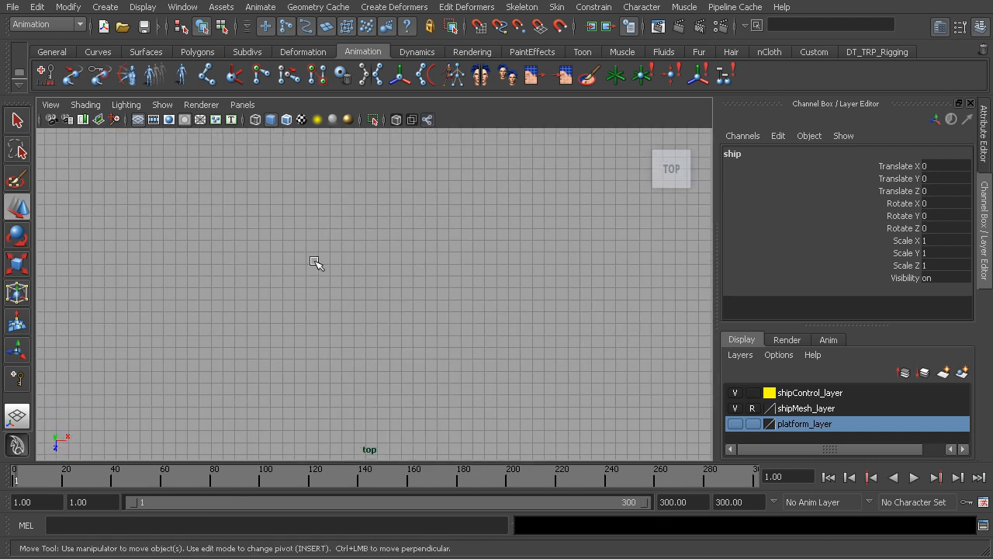
key(f)
alt+right_drag(466, 272, 298, 249)
alt+middle_drag(440, 291, 322, 264)
alt+right_drag(320, 265, 251, 268)
alt+middle_drag(251, 268, 287, 235)
alt+right_drag(288, 235, 370, 232)
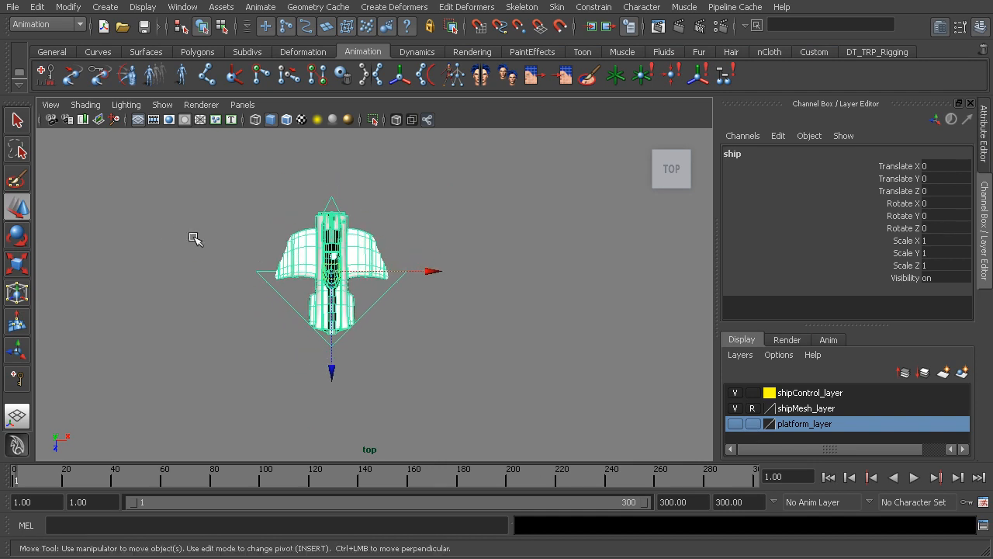
alt+middle_drag(370, 232, 314, 233)
- Detach the viewport's display options as a floating list and hide the grid in the top view
click(162, 104)
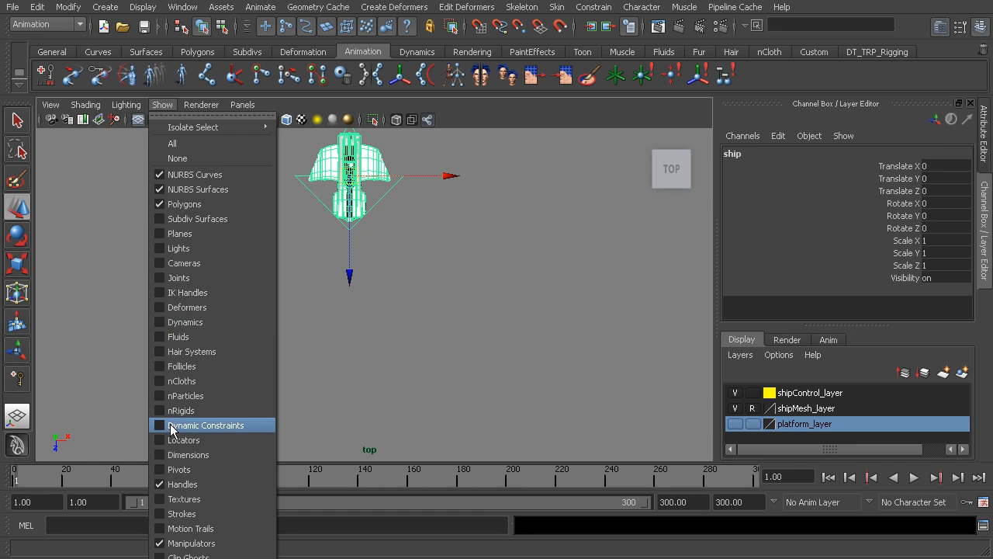
mouse_move(196, 130)
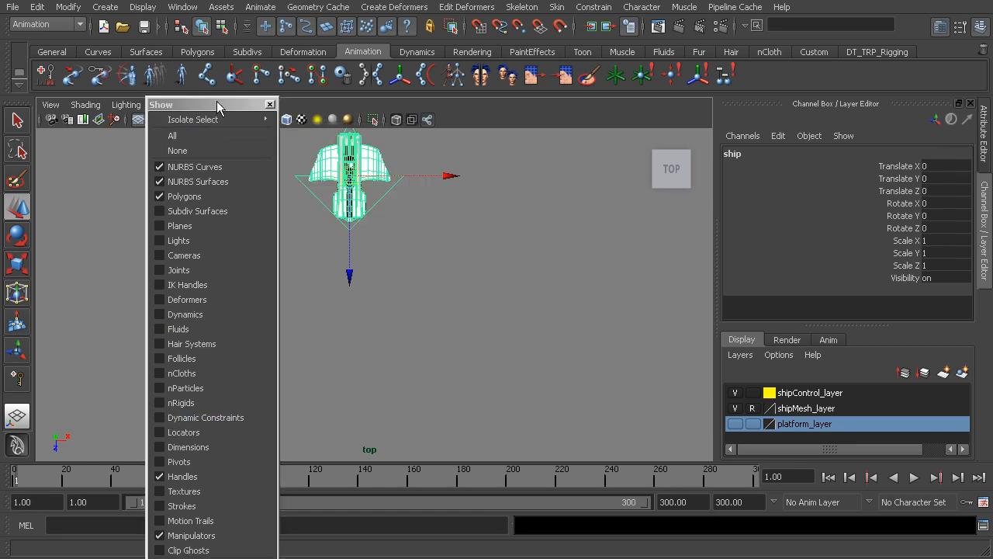
click(222, 110)
drag(251, 80, 258, 19)
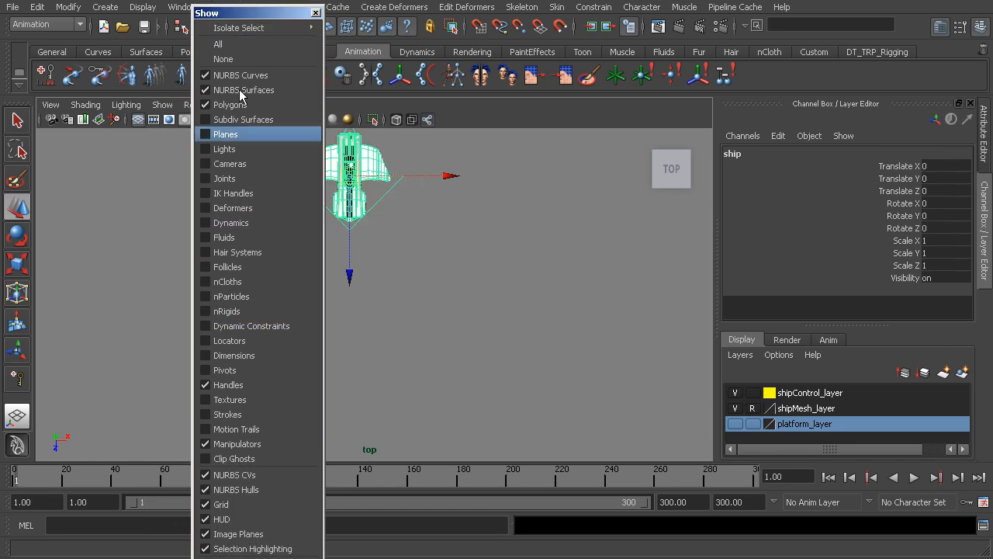
click(244, 502)
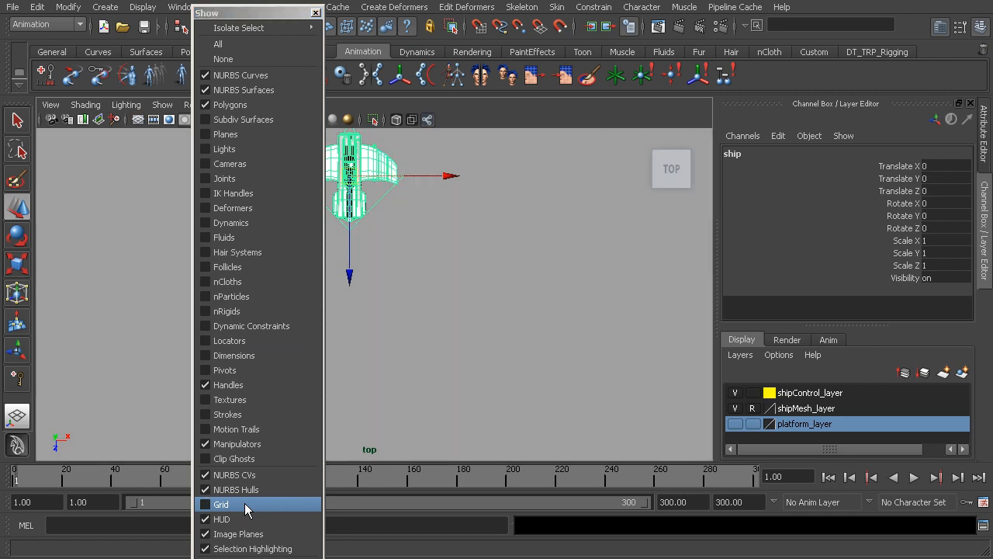
- Close the floating display list and start the CV Curve Tool with 3 Cubic degree and uniform knot spacing
click(317, 13)
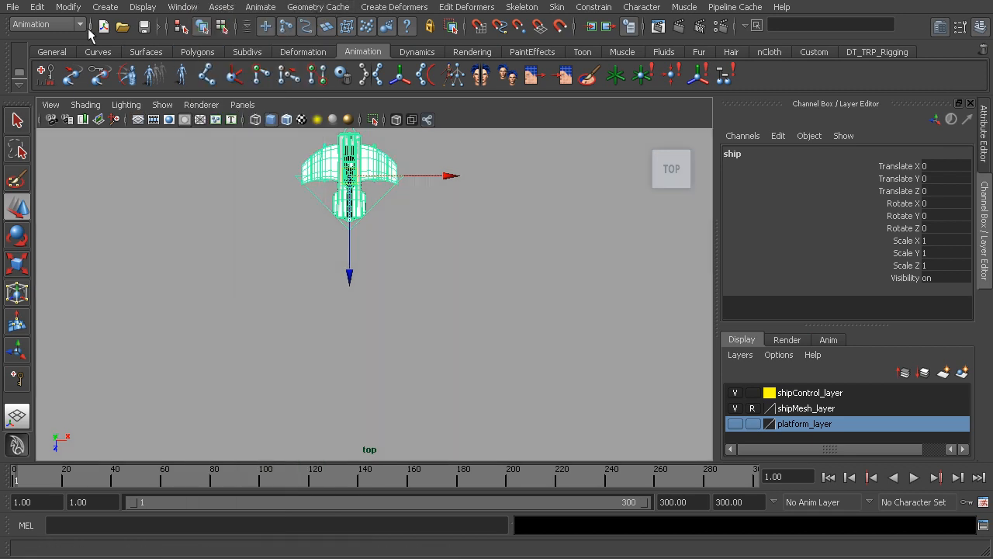
click(105, 7)
mouse_move(112, 43)
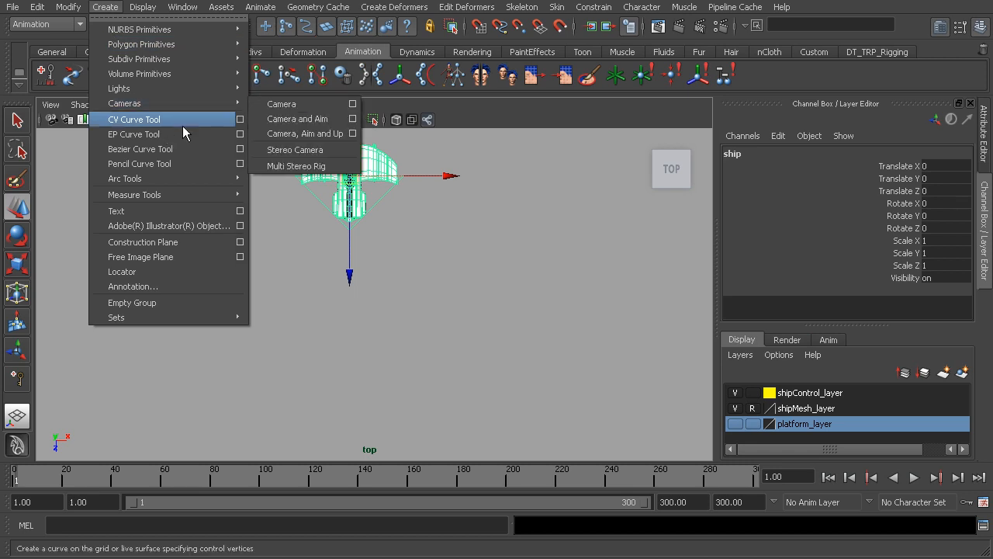
click(240, 118)
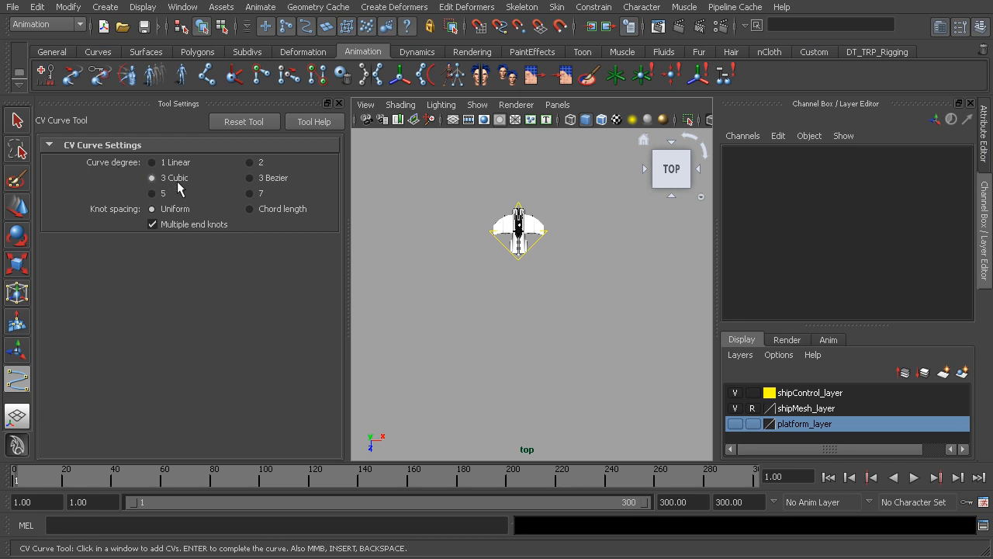
click(339, 104)
- Draw an S-shaped curve of six CVs in the top view, starting just off the ship's +Z end and running away along Z
alt+middle_drag(419, 270, 399, 264)
alt+right_drag(399, 264, 293, 253)
alt+middle_drag(317, 268, 336, 216)
alt+middle_drag(389, 233, 340, 187)
click(340, 186)
drag(447, 254, 448, 280)
alt+right_drag(411, 354, 403, 341)
alt+middle_drag(391, 333, 396, 320)
drag(375, 326, 399, 361)
alt+right_drag(380, 357, 343, 349)
alt+middle_drag(314, 344, 293, 299)
drag(272, 365, 245, 407)
alt+middle_drag(353, 408, 327, 301)
alt+right_drag(326, 299, 289, 288)
mouse_move(261, 384)
mouse_down()
mouse_move(249, 396)
mouse_move(264, 395)
mouse_up()
drag(298, 437, 326, 448)
key(w)
- Switch to the perspective view and look at the new curve and the ship from an angled side view
alt+middle_drag(358, 244, 375, 326)
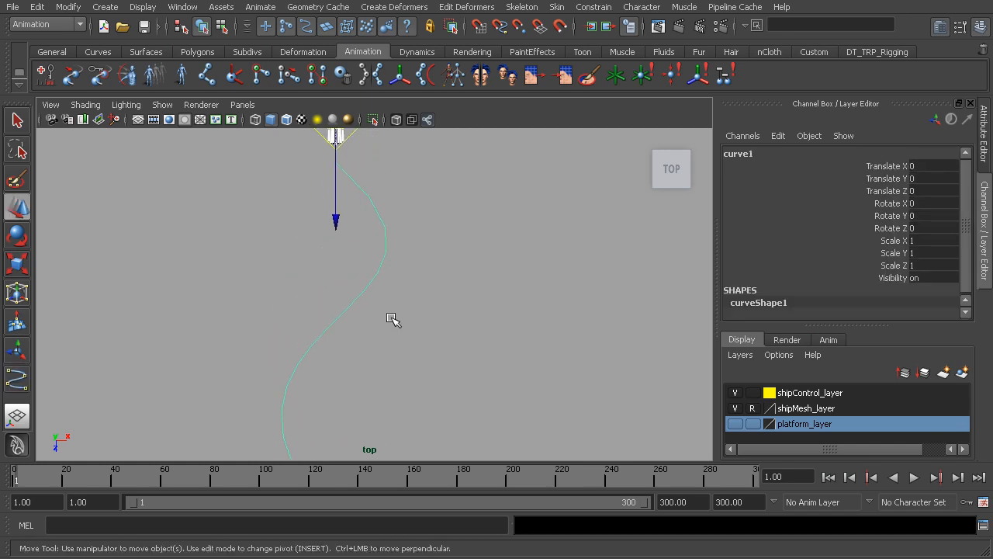
key(space)
drag(392, 322, 400, 284)
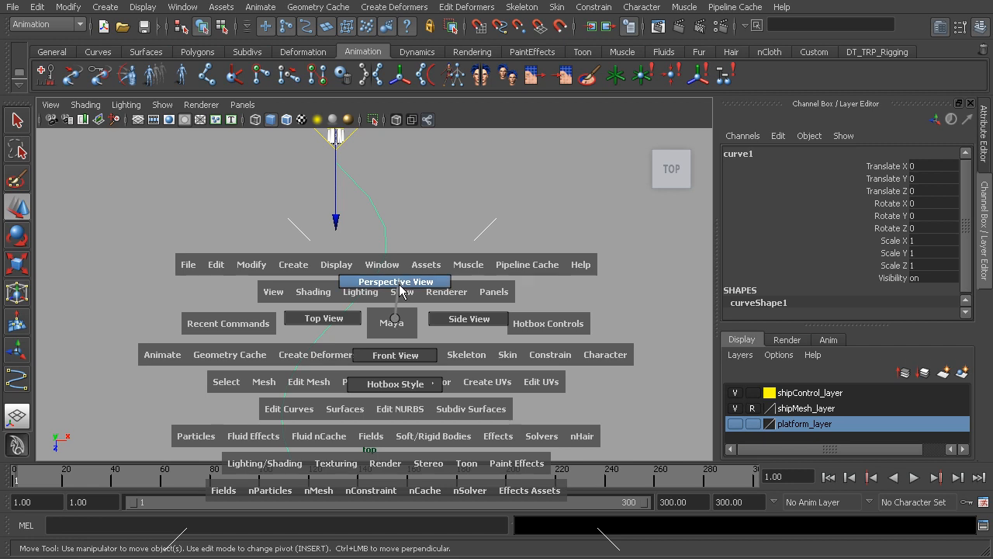
mouse_move(400, 286)
mouse_down()
mouse_move(392, 322)
mouse_move(400, 284)
mouse_up()
alt+drag(439, 345, 391, 310)
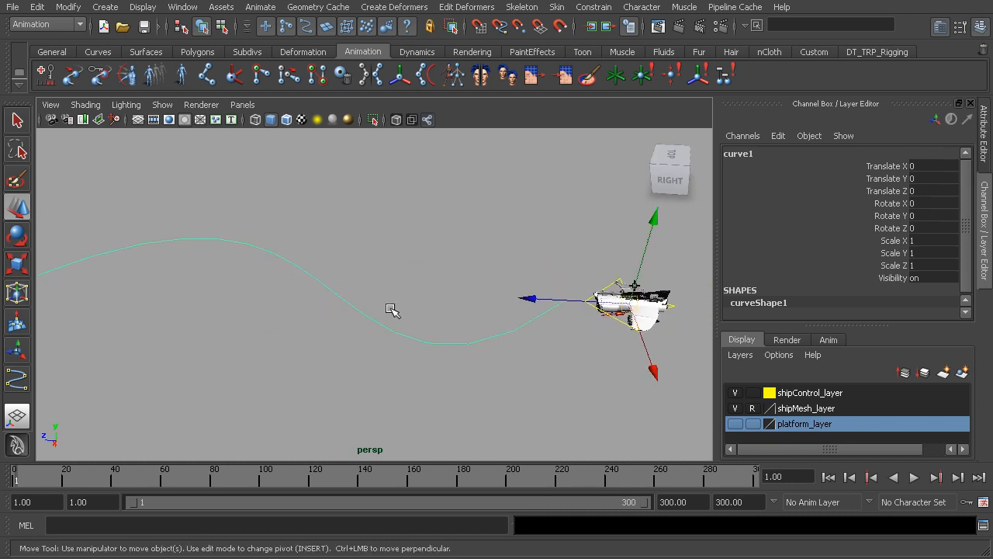
- Show the curve's CVs and move the CVs of its far bend and its middle along Z, away from the ship
key(F8)
alt+middle_drag(320, 292, 510, 299)
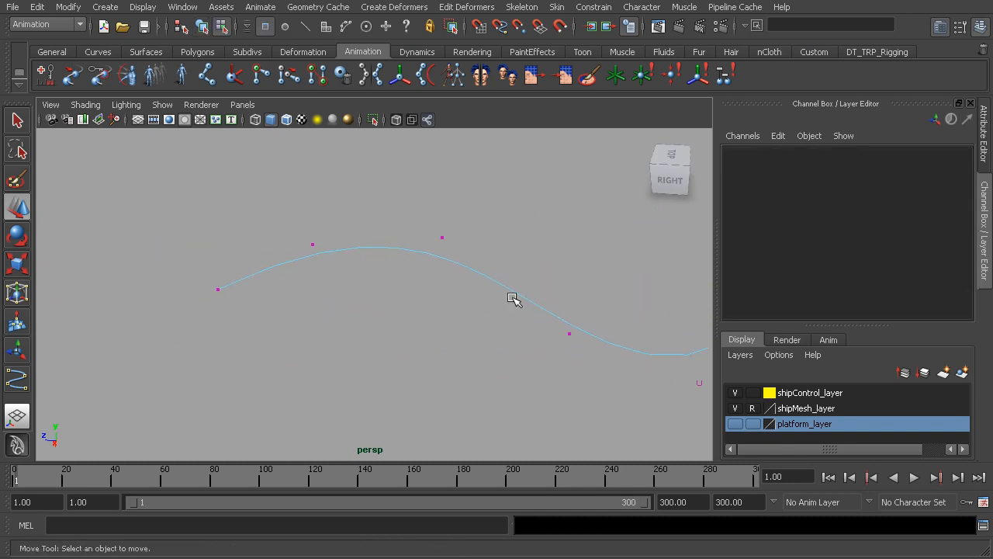
alt+right_drag(510, 300, 446, 285)
drag(201, 201, 371, 328)
drag(194, 260, 155, 264)
alt+drag(439, 256, 439, 311)
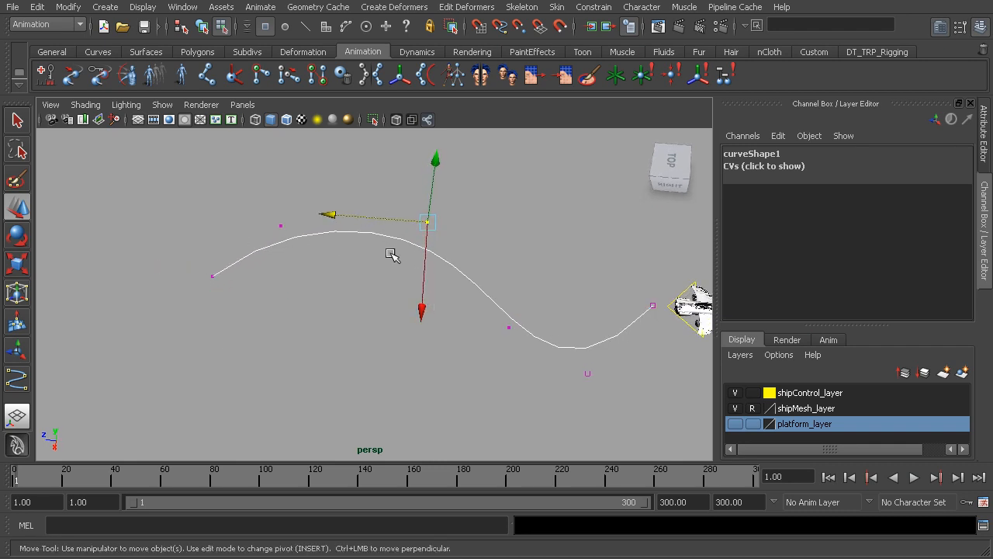
drag(329, 212, 299, 212)
drag(459, 280, 530, 334)
drag(410, 319, 363, 319)
- Nudge the middle CV farther along Z and shift the second CV slightly along X to soften the bend near the ship
alt+middle_drag(534, 326, 416, 292)
alt+drag(415, 292, 417, 308)
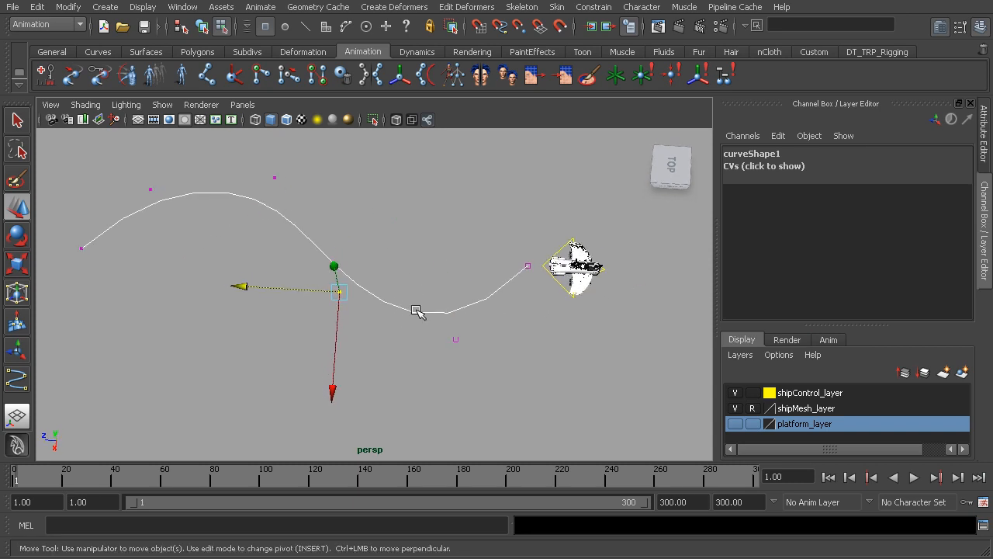
drag(254, 289, 251, 284)
click(456, 339)
drag(454, 440, 450, 426)
- Lengthen the far end of the curve by moving its end CV and a far-bend CV outward along Z
alt+middle_drag(293, 270, 397, 285)
drag(225, 252, 223, 318)
drag(104, 273, 73, 271)
drag(216, 186, 324, 241)
drag(166, 214, 140, 213)
- Even out the curve by moving the CVs between its two bends farther along Z, and deselect them
alt+middle_drag(464, 275, 298, 280)
drag(297, 279, 384, 342)
drag(261, 310, 228, 308)
alt+drag(373, 291, 364, 272)
drag(262, 199, 289, 249)
drag(174, 220, 148, 216)
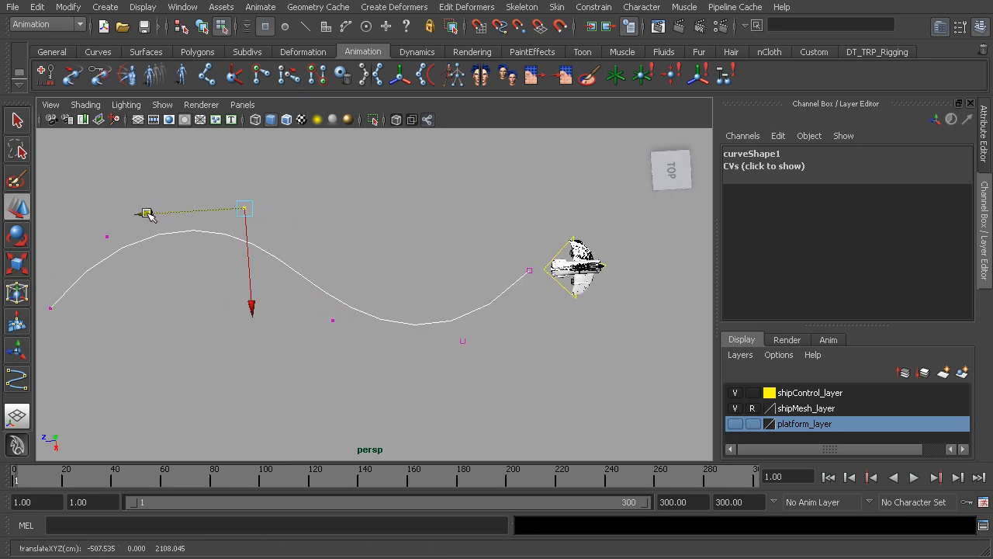
alt+middle_drag(183, 262, 323, 268)
alt+middle_drag(518, 300, 471, 346)
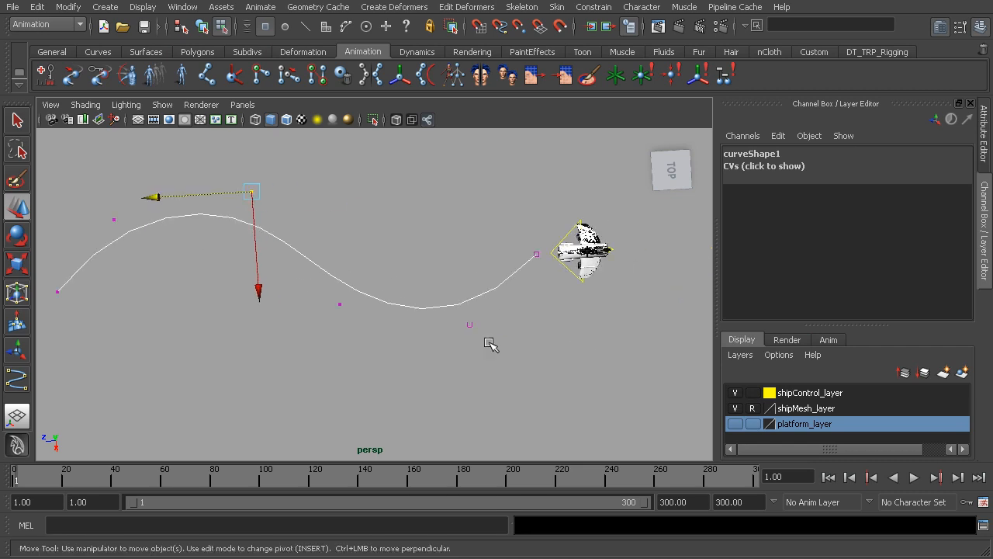
click(301, 224)
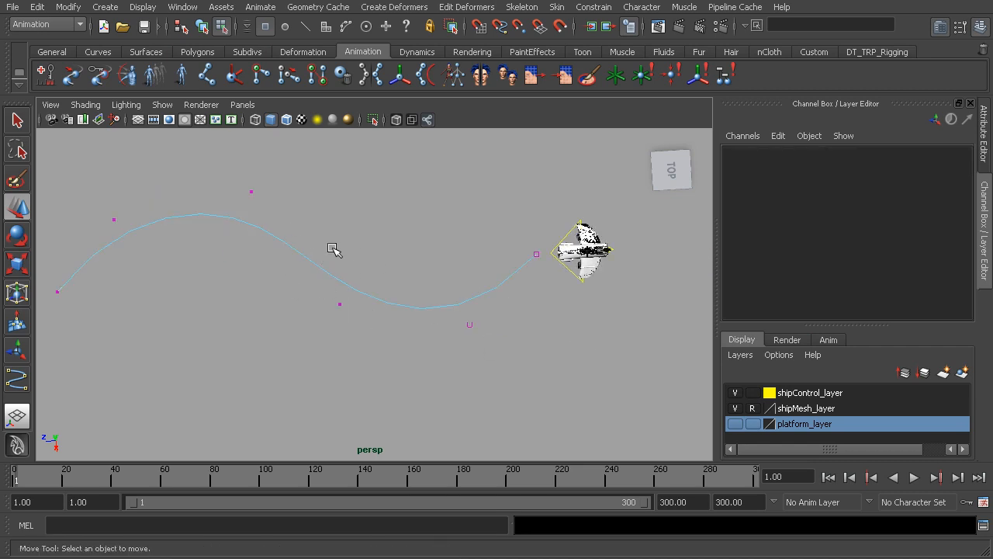
- Return to object selection and rename the curve as pathCurve
key(F8)
alt+drag(319, 245, 488, 302)
double_click(758, 154)
text(p)
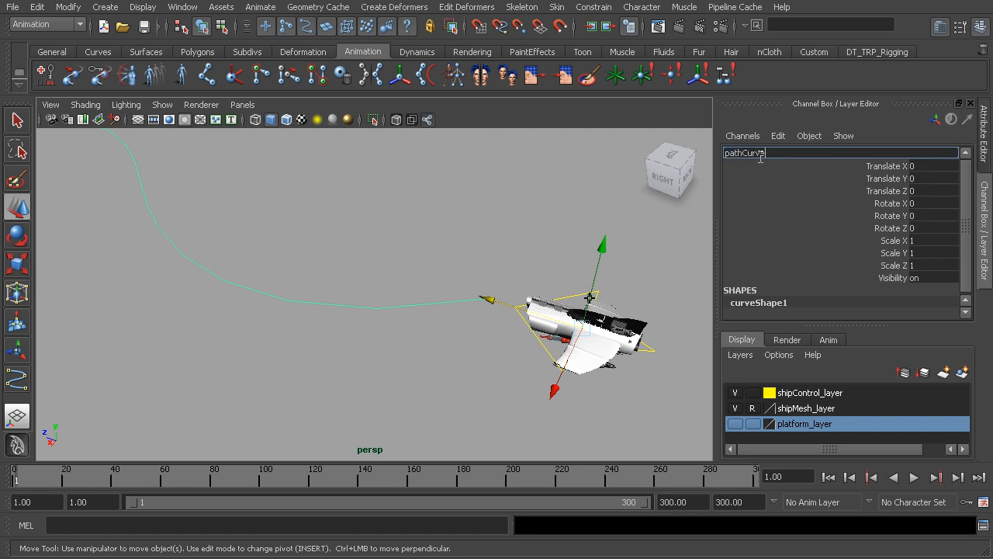
text(athCurve)
key(Return)
- Select the ship group followed by pathCurve, and open the Attach to Motion Path options with their settings reset
alt+middle_drag(450, 244, 361, 245)
alt+drag(360, 245, 457, 252)
click(553, 259)
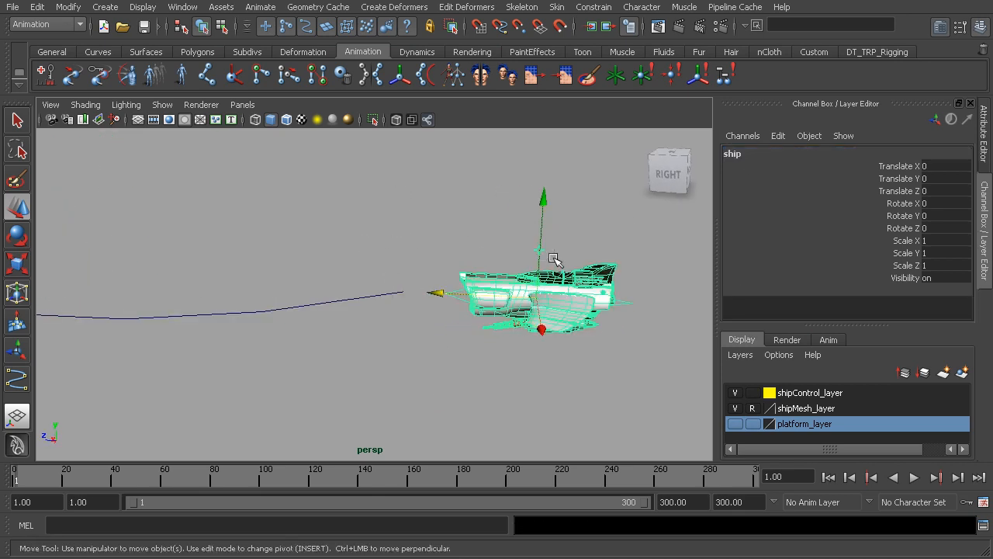
shift+drag(285, 282, 326, 300)
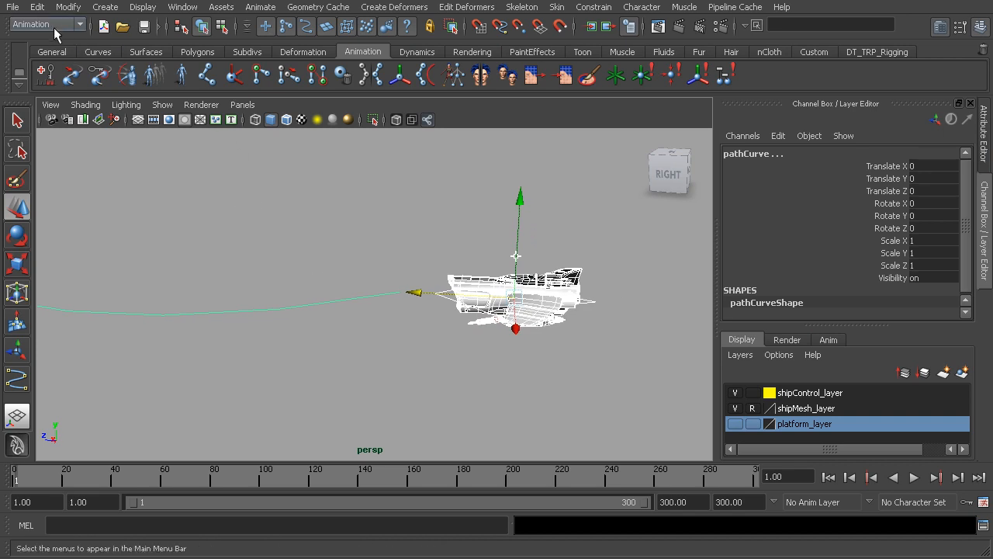
click(260, 7)
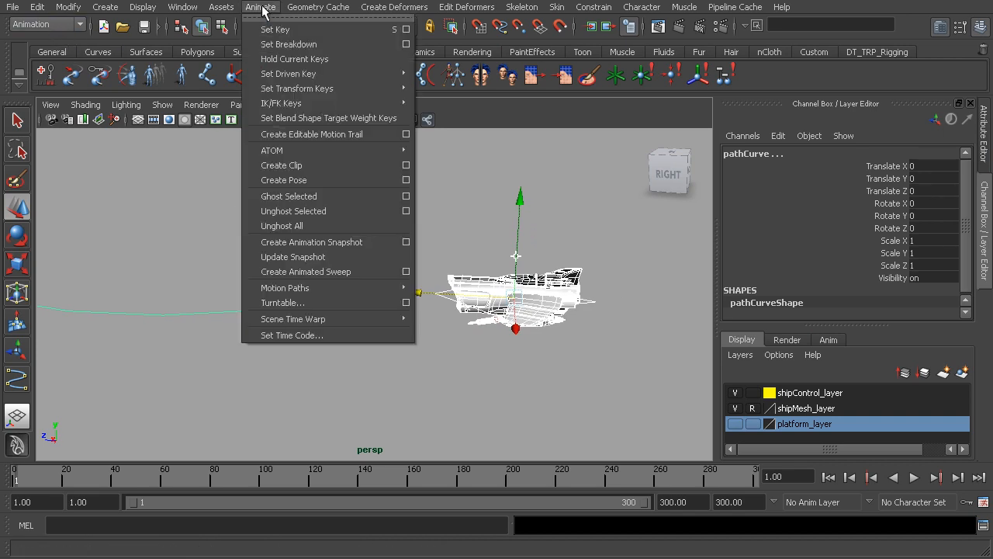
mouse_move(400, 289)
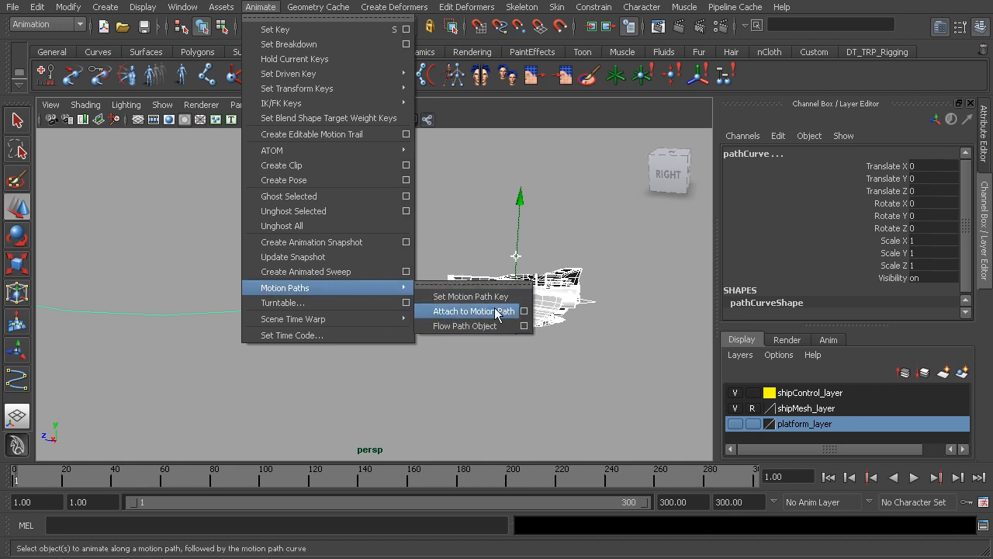
click(522, 311)
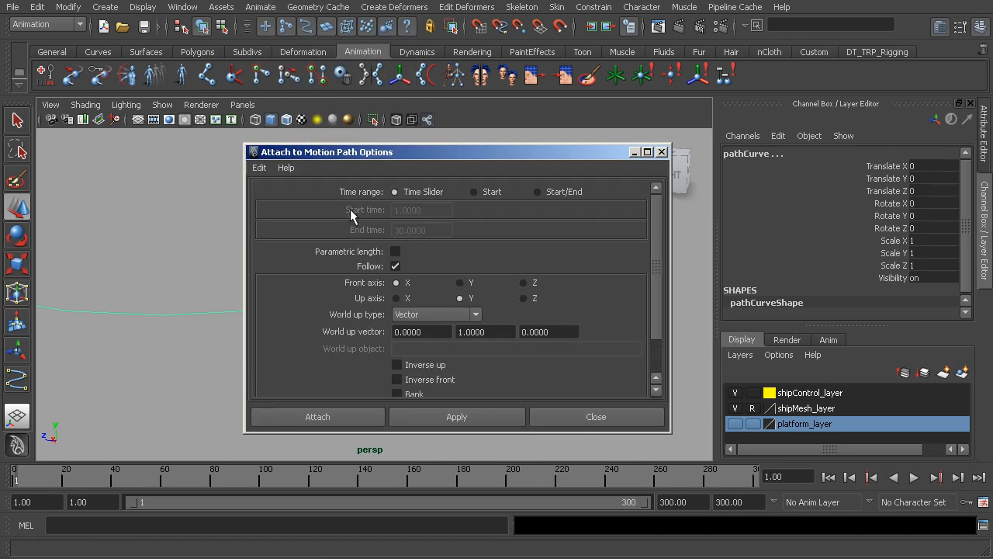
click(259, 168)
click(272, 198)
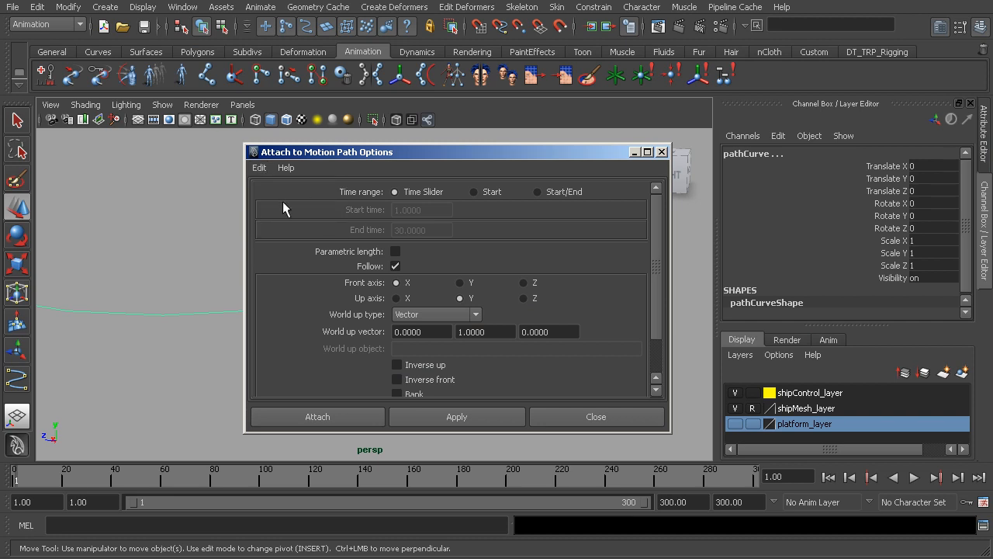
- Attach the ship to pathCurve using the Time Slider range, Follow on, front axis X and up axis Y
drag(498, 152, 405, 81)
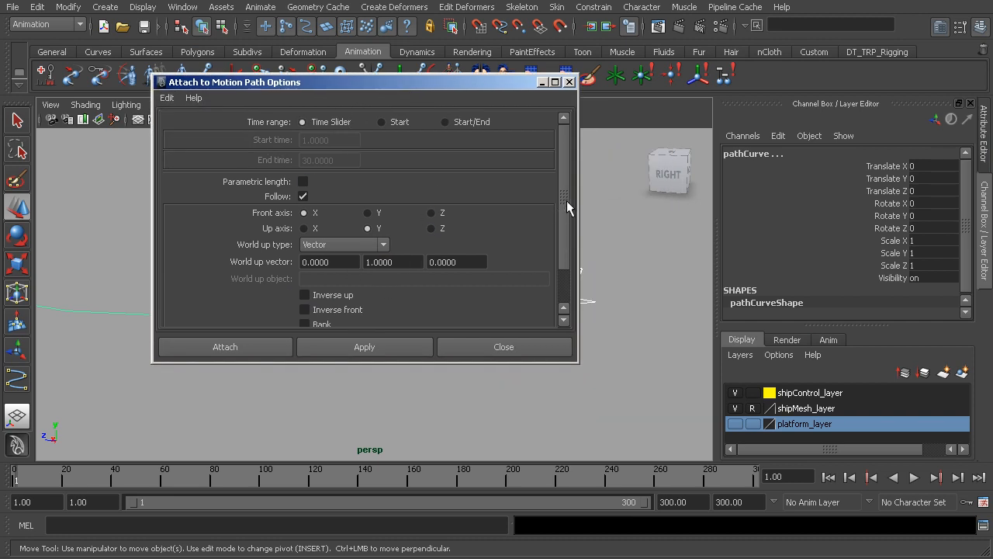
drag(564, 204, 561, 246)
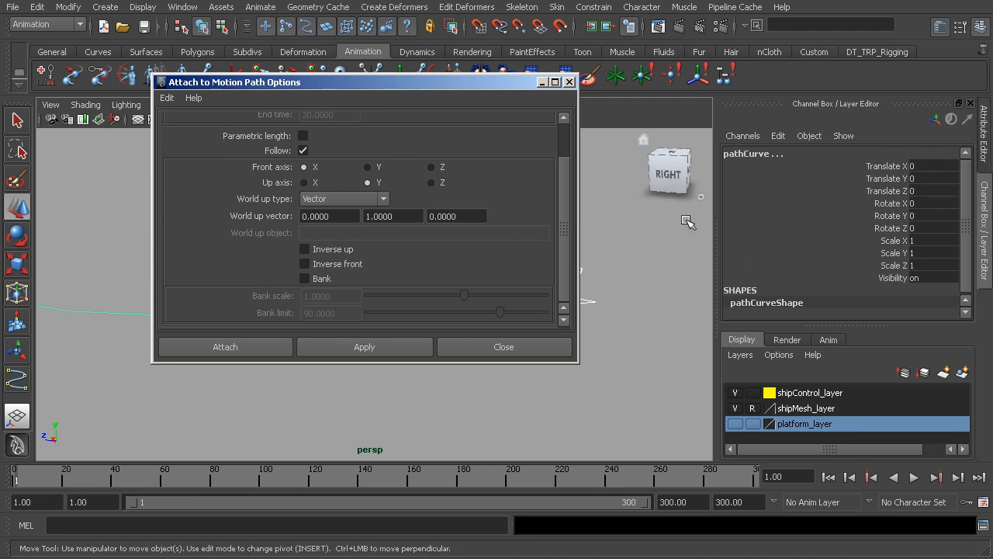
scroll(564, 231, up, 3)
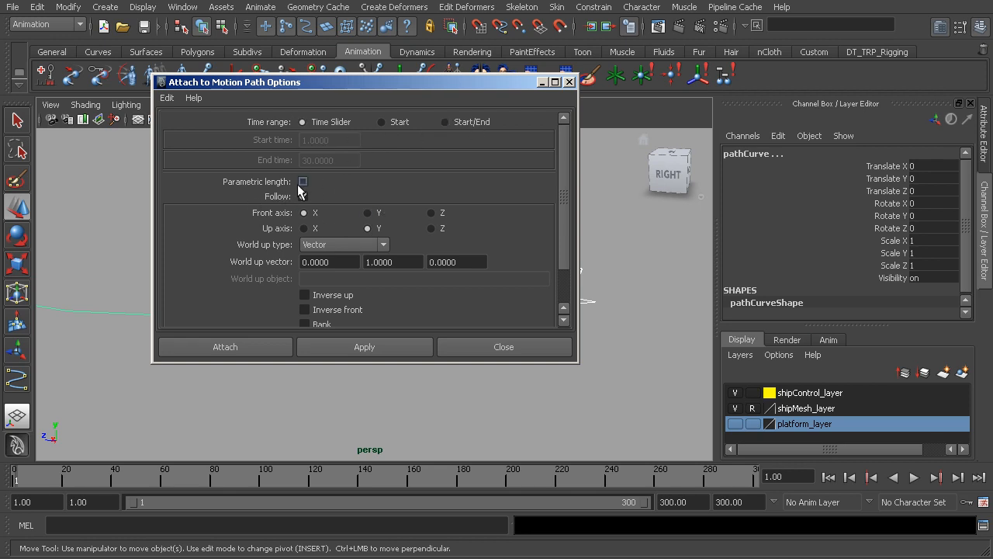
drag(342, 82, 487, 91)
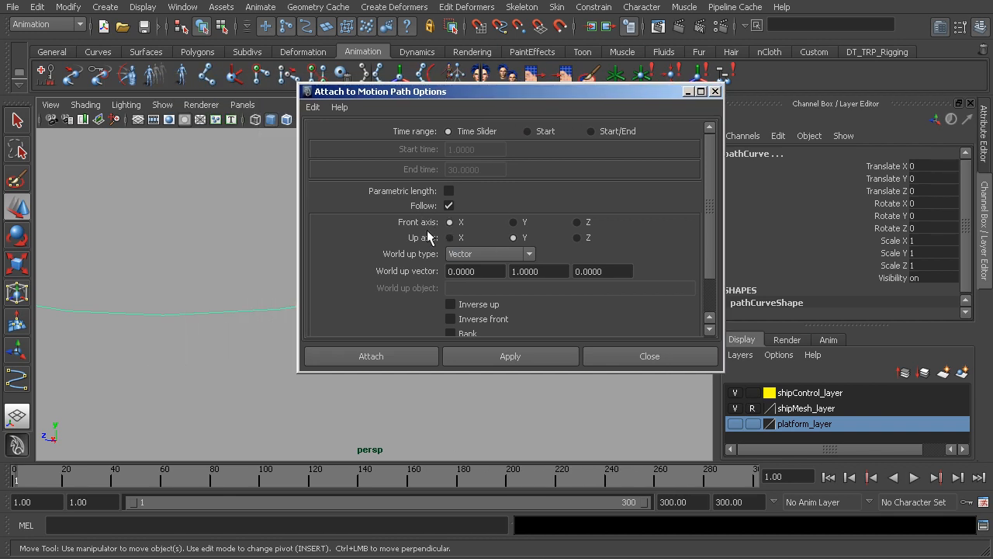
drag(552, 90, 424, 63)
drag(571, 206, 569, 279)
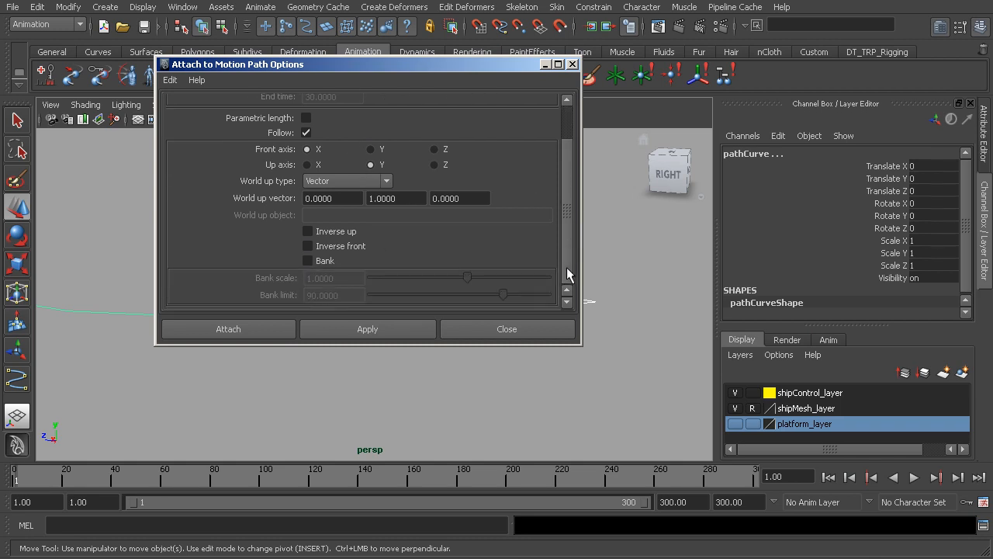
click(242, 327)
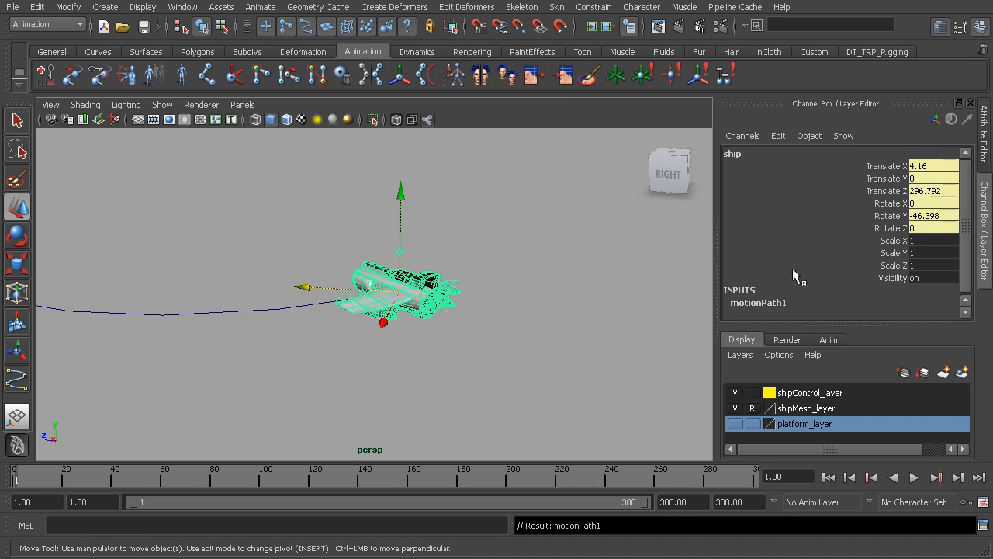
- Deselect everything and play the timeline to check how the ship travels along the path, stopping partway
alt+drag(443, 312, 472, 297)
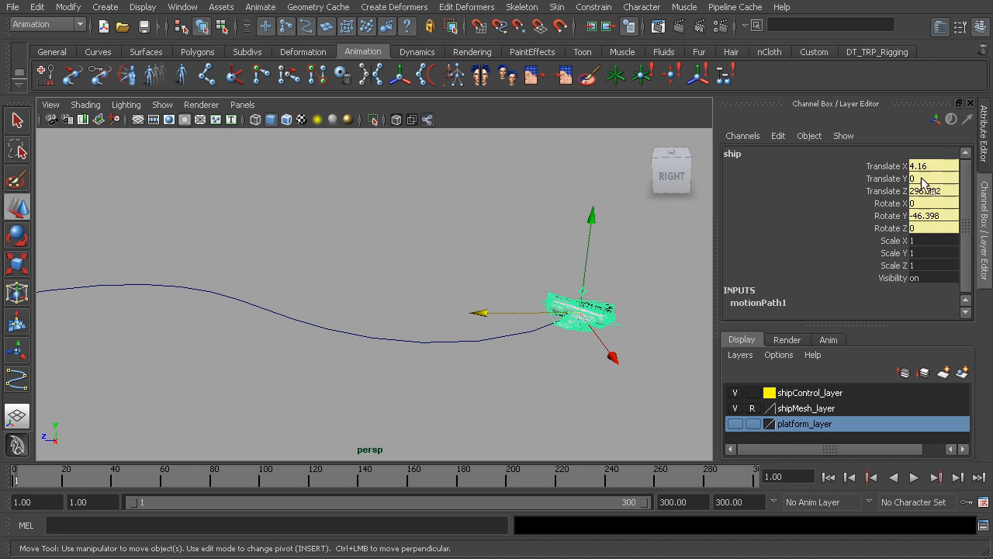
alt+drag(486, 312, 518, 362)
click(506, 312)
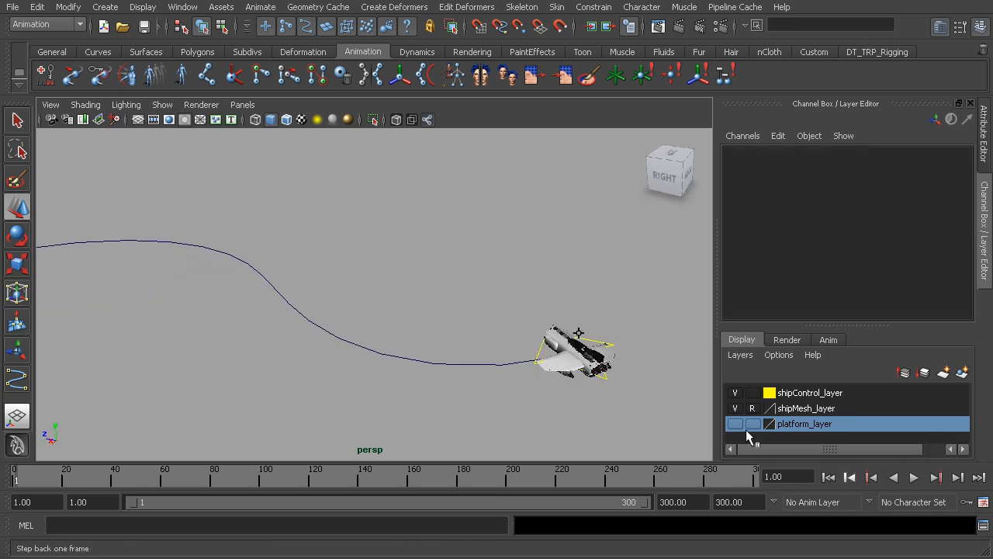
click(914, 477)
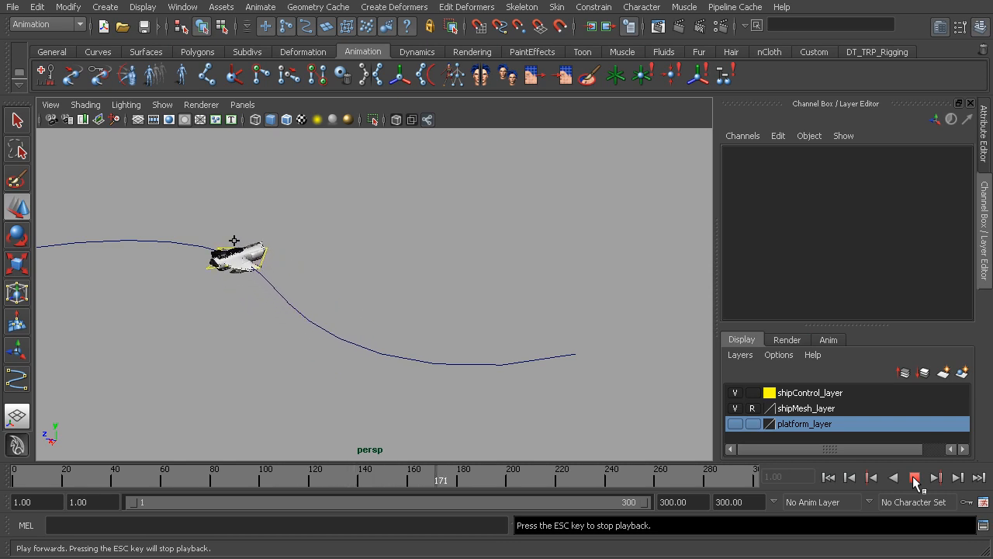
click(915, 477)
- Scrub to around frame 135 and replay briefly to examine the ship's orientation relative to the path
alt+middle_drag(206, 279, 325, 284)
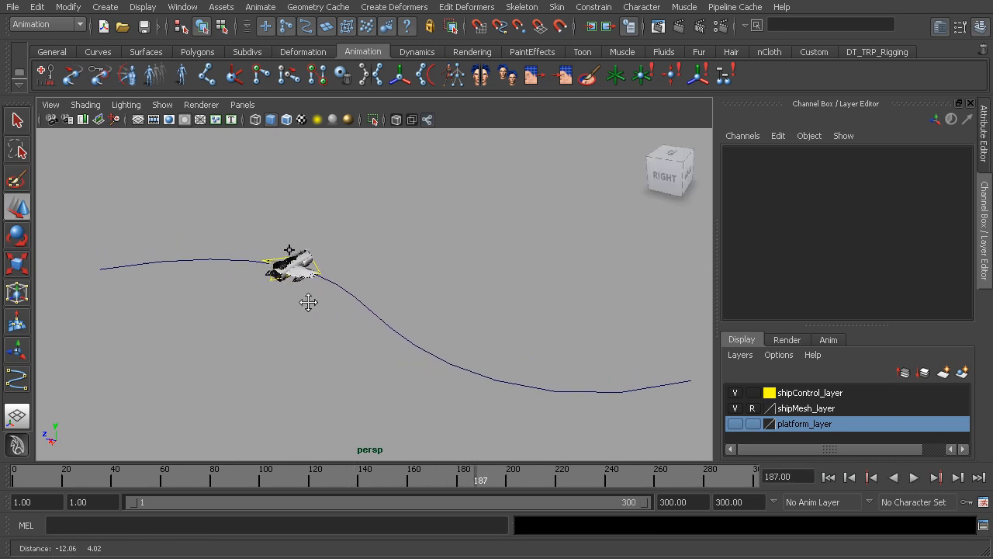
alt+drag(377, 318, 293, 326)
drag(480, 476, 352, 469)
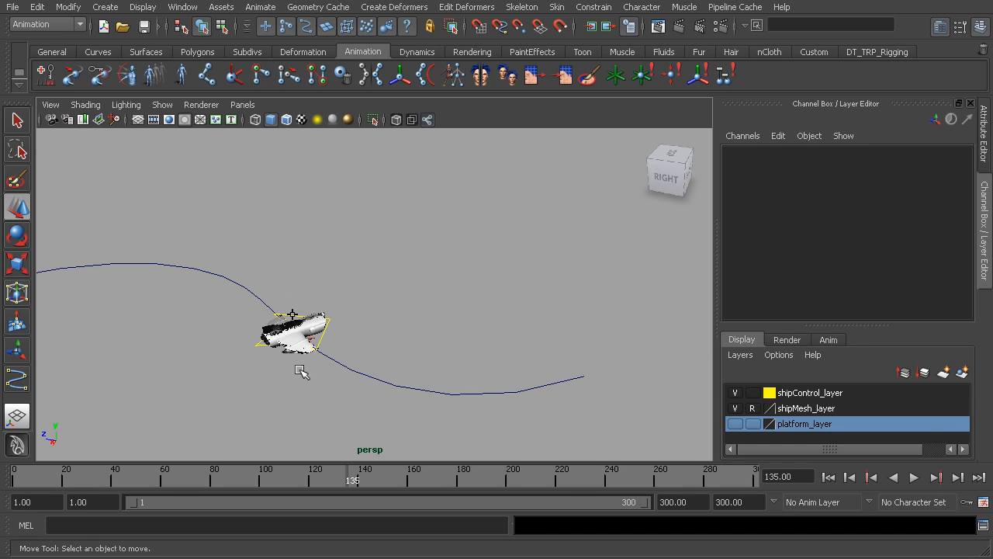
key(alt+v)
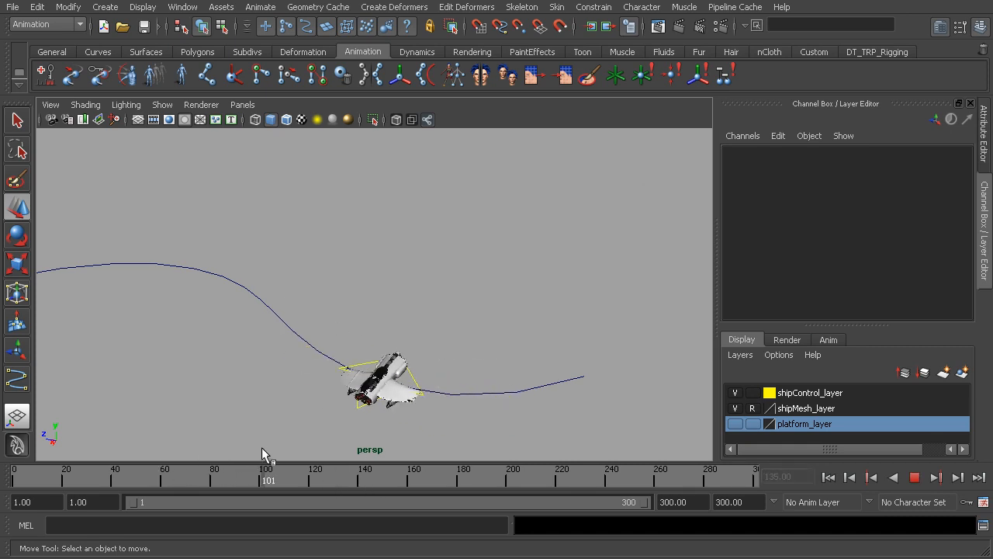
key(alt+v)
alt+drag(288, 361, 330, 344)
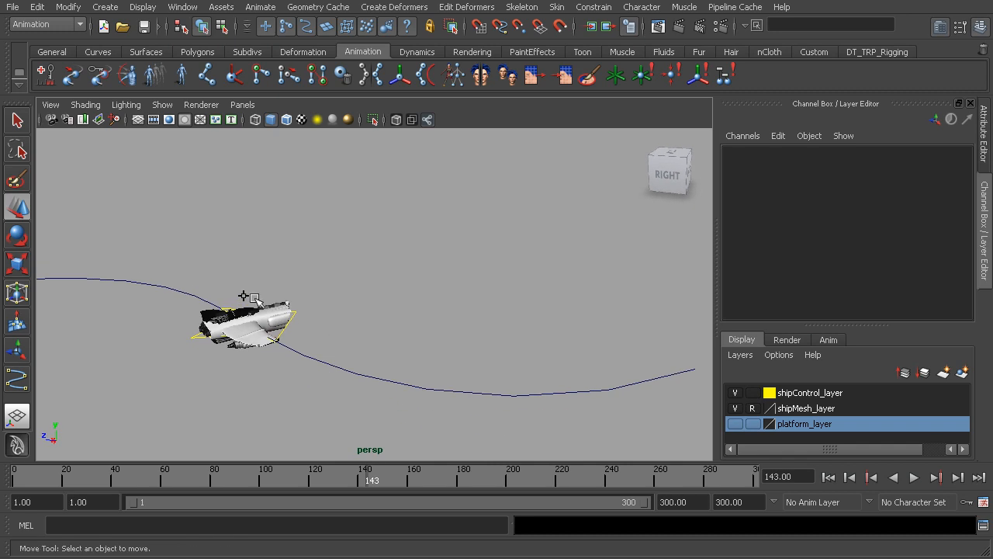
- At frame 101, select the ship and display the Front Axis and Up Axis attributes of motionPath1
drag(374, 476, 267, 475)
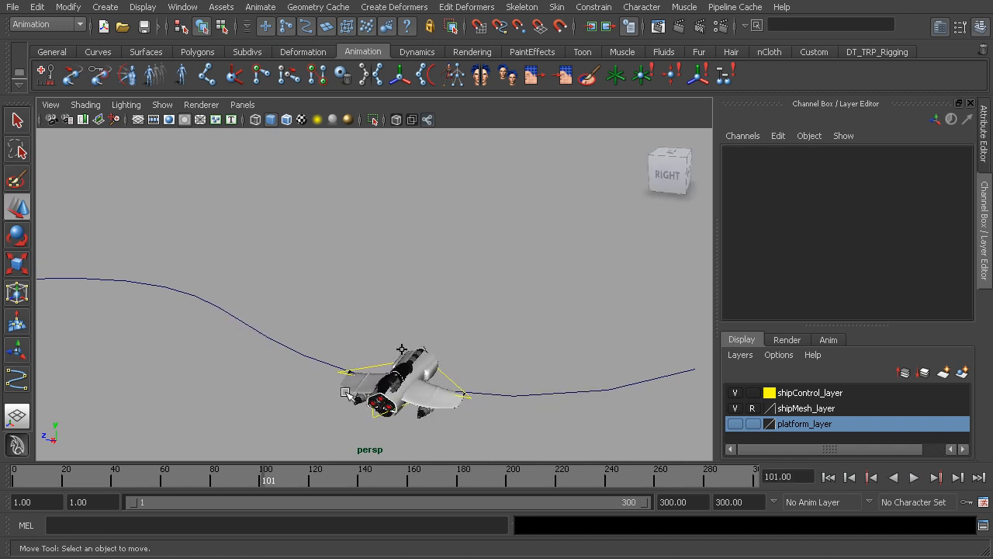
click(401, 347)
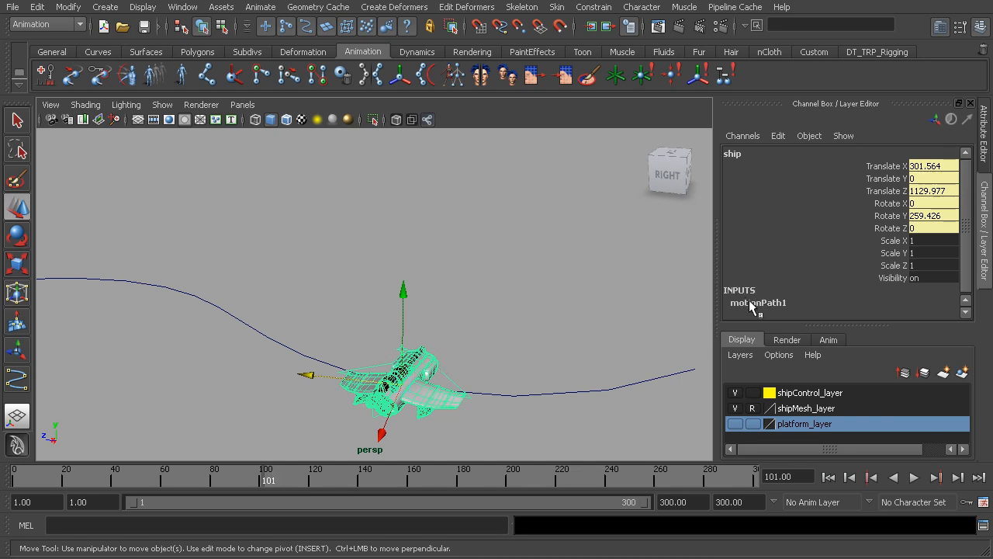
click(983, 136)
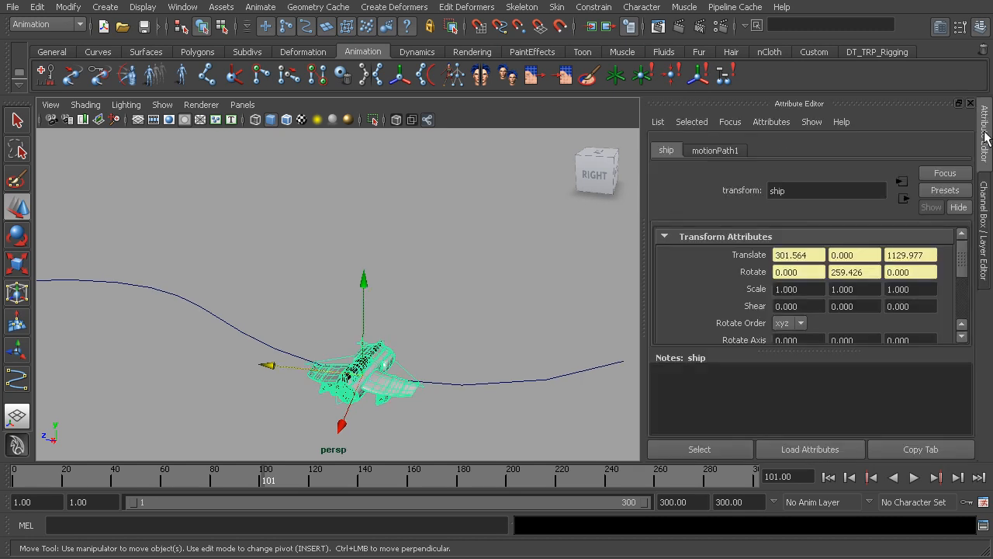
click(723, 151)
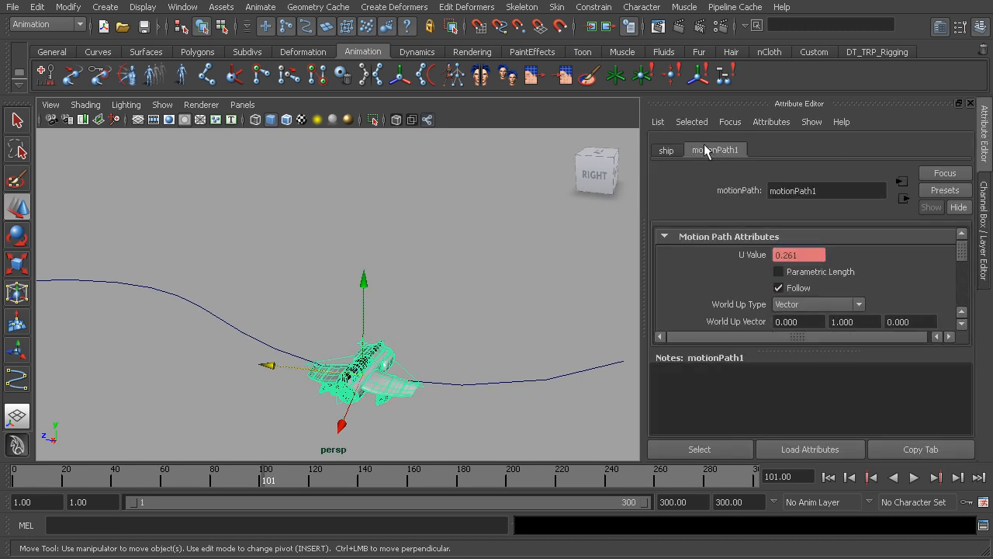
drag(962, 252, 966, 279)
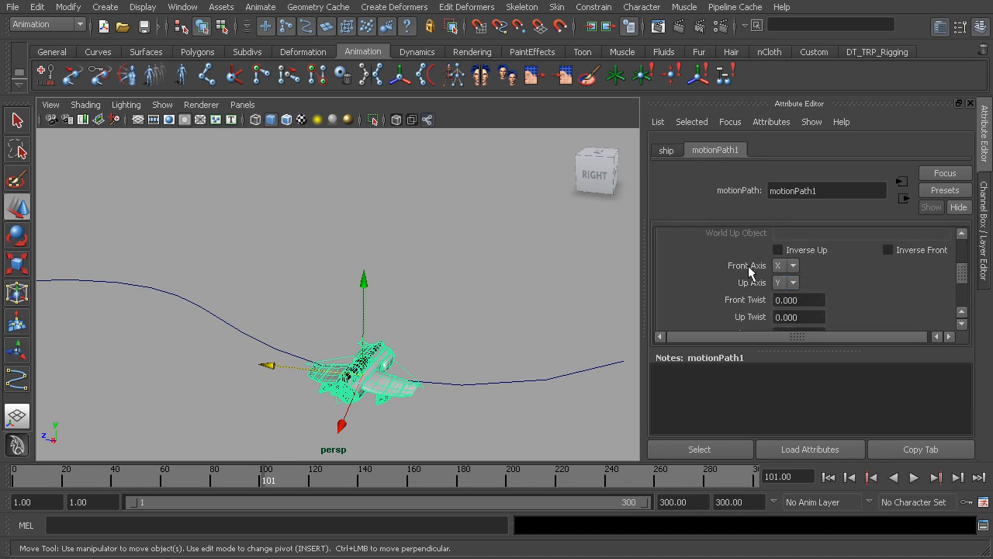
- Examine the ship's facing direction relative to the path and its move axes from above and from the side
alt+drag(224, 339, 293, 299)
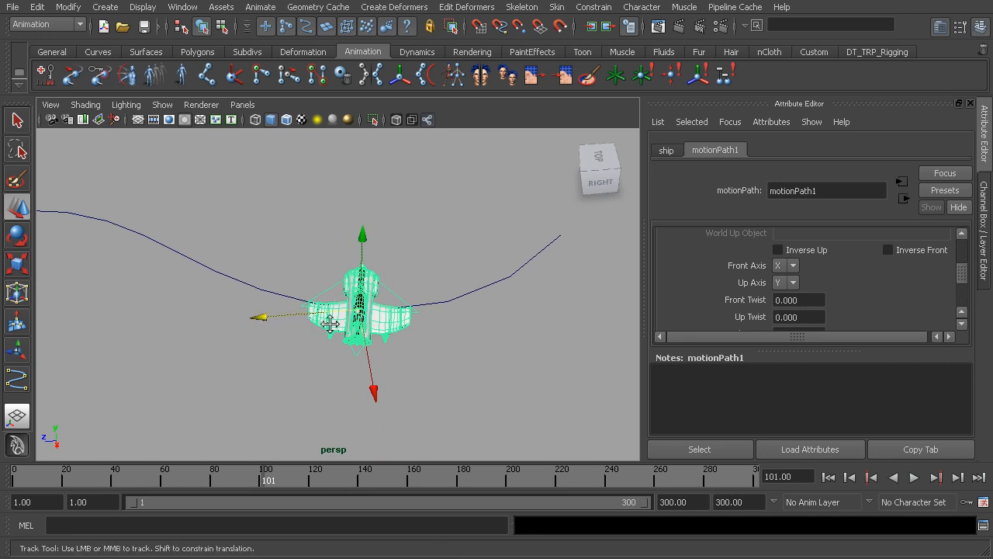
scroll(314, 334, up, 2)
click(320, 296)
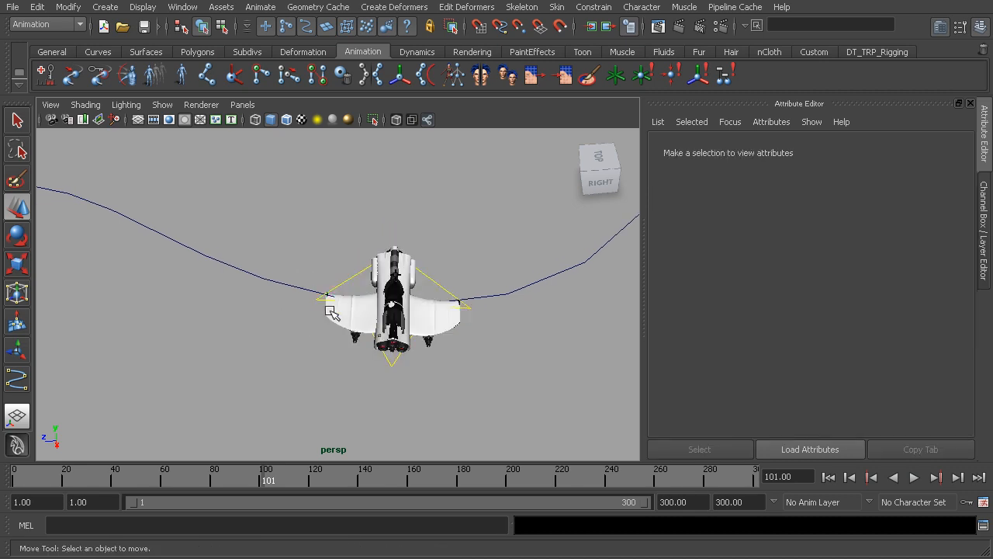
click(356, 277)
alt+drag(392, 312, 411, 301)
alt+middle_drag(427, 282, 429, 306)
alt+drag(483, 292, 423, 193)
- Select the ship and set the Front Axis of its motionPath1 to Z
click(422, 193)
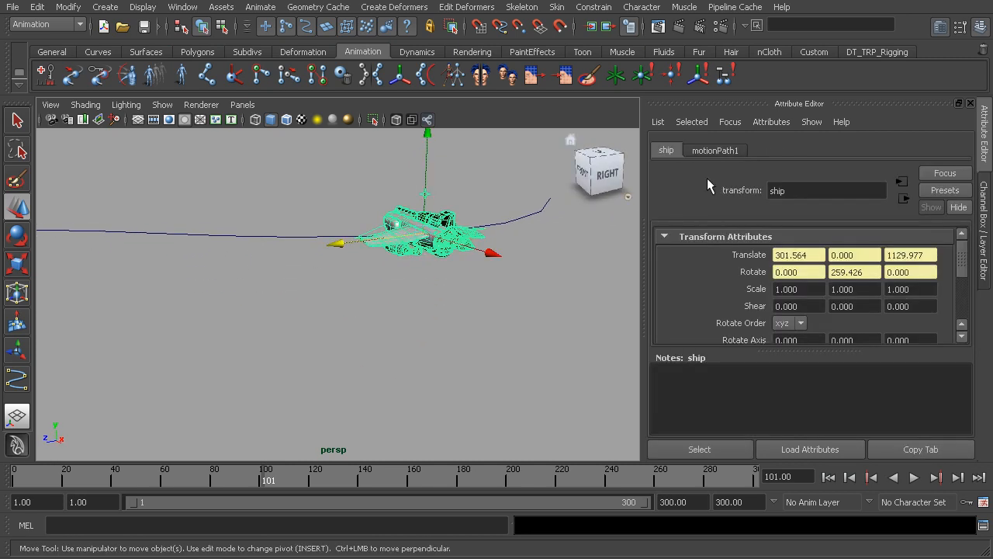
click(714, 150)
click(789, 268)
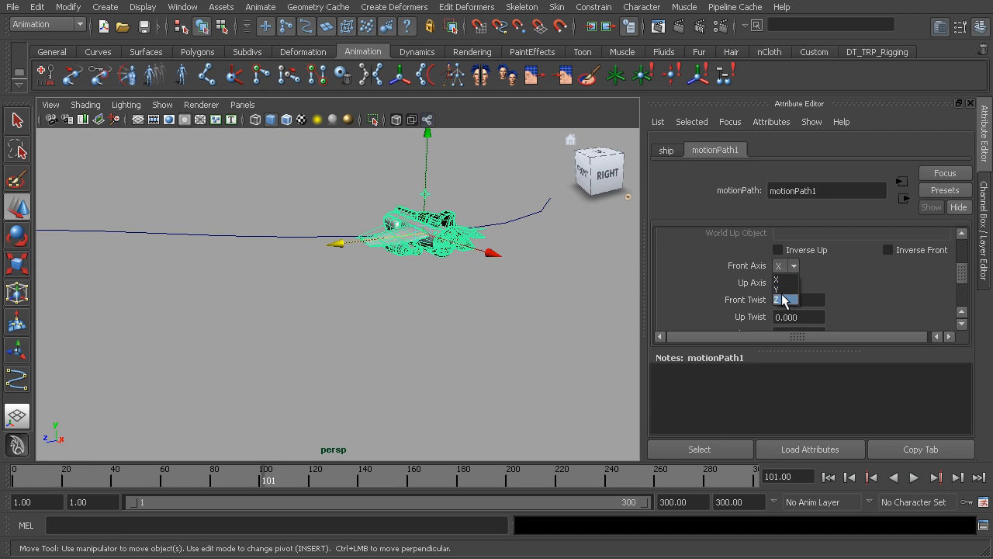
click(783, 299)
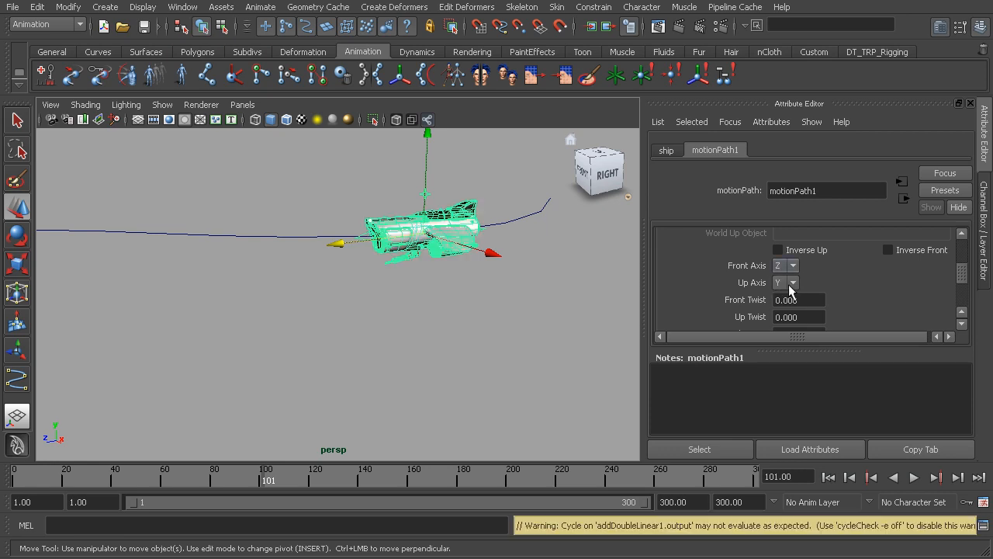
- Play the animation from the first frame to check that the ship's nose follows the curve, stopping around frame 149
alt+drag(427, 274, 395, 314)
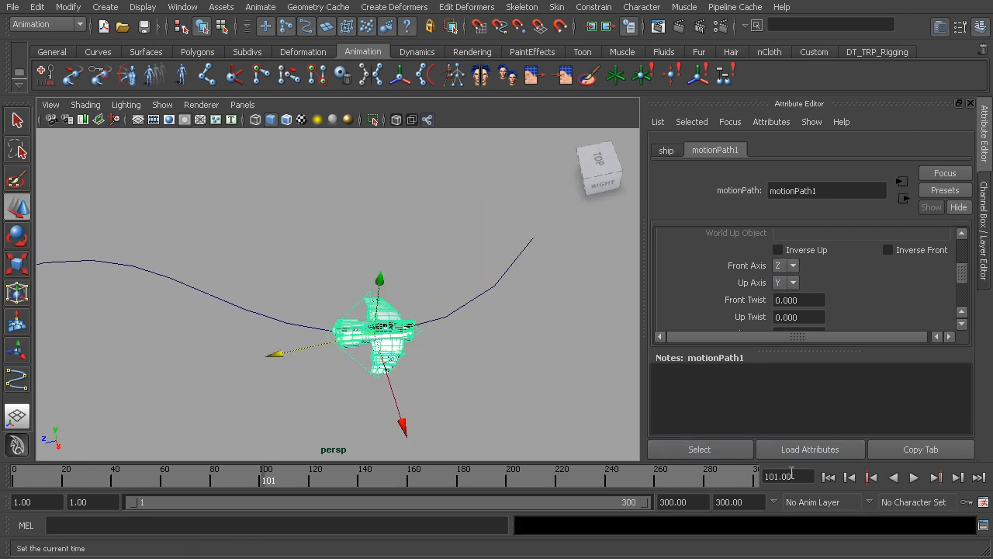
click(828, 478)
click(914, 477)
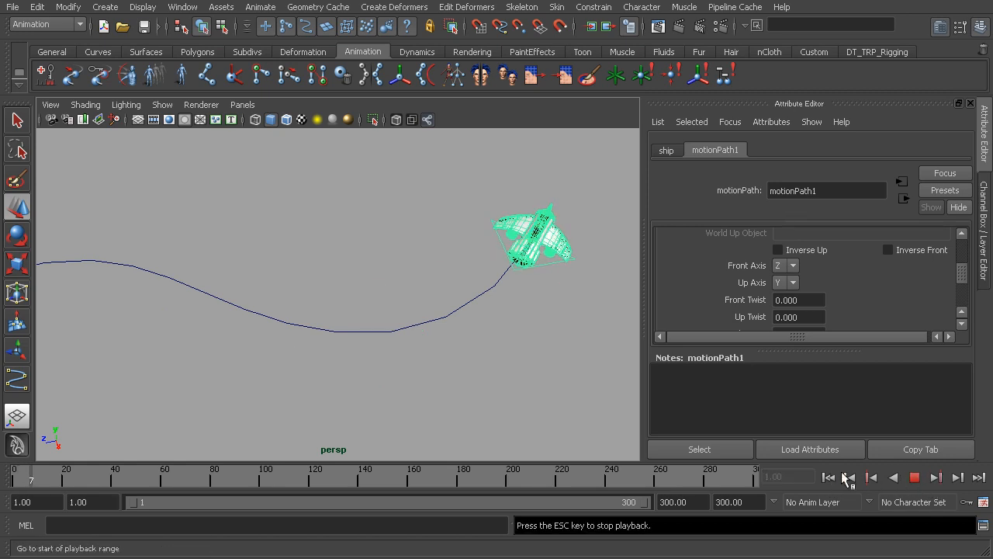
alt+middle_drag(479, 381, 501, 360)
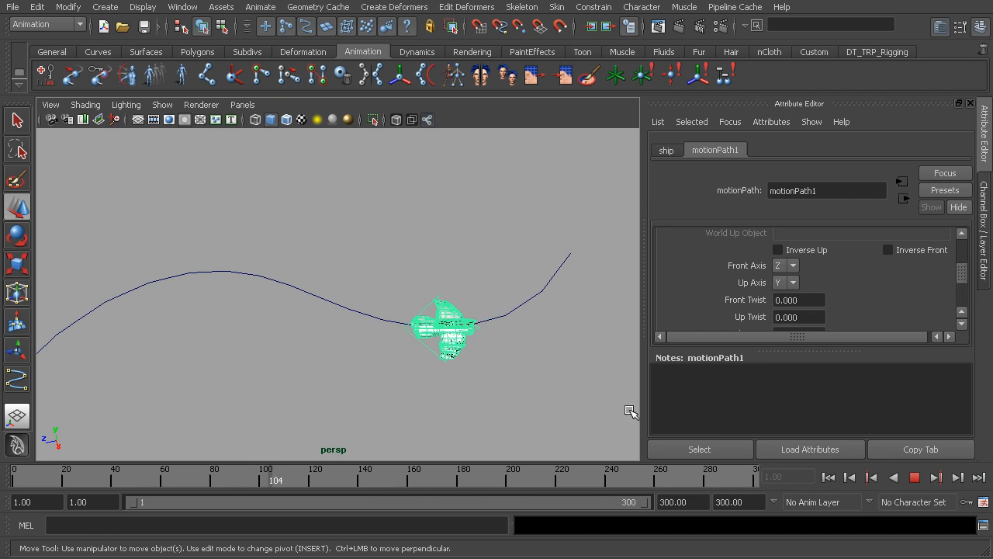
click(914, 477)
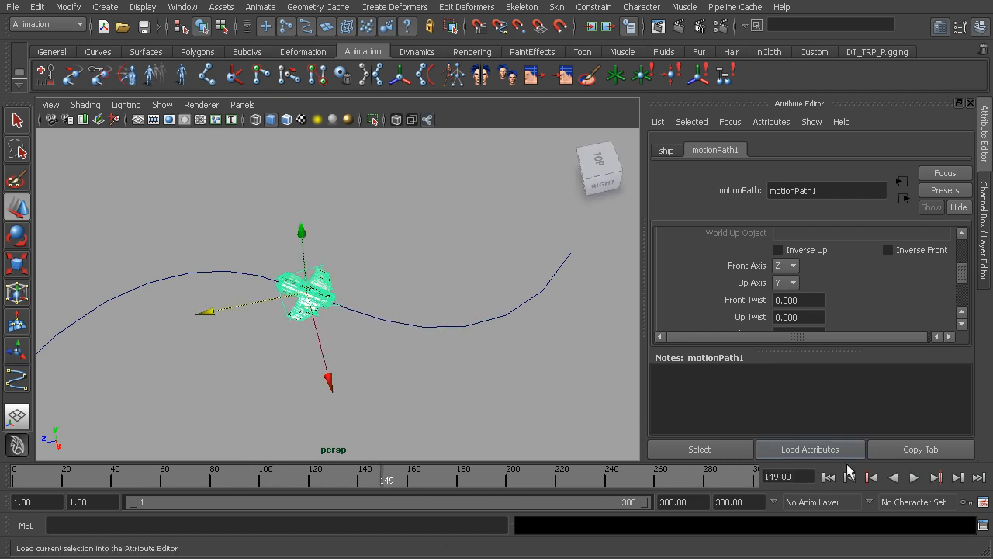
- Select pathCurve, switch to component mode and raise the control vertices along the curve's crest
alt+drag(223, 291, 259, 274)
click(259, 275)
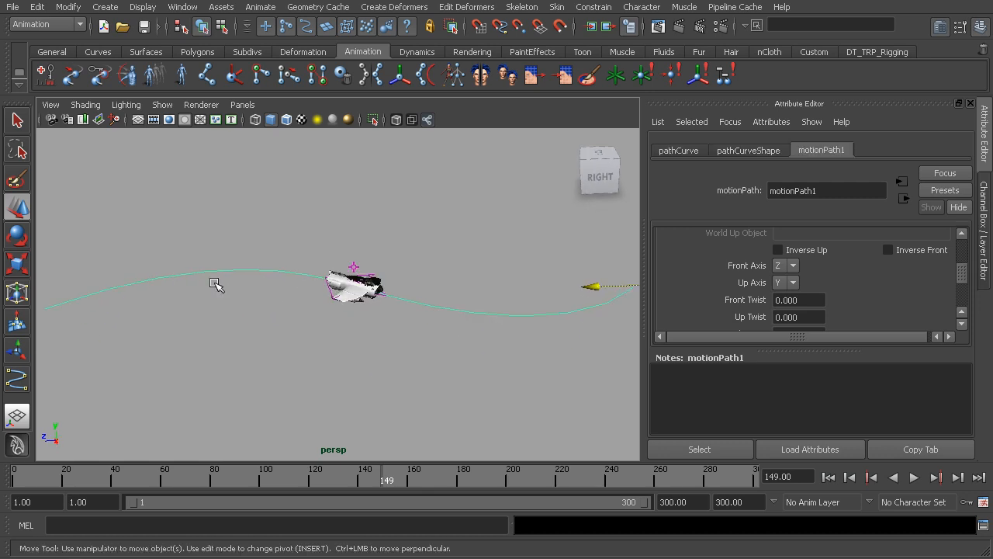
key(F8)
alt+middle_drag(178, 257, 252, 255)
drag(125, 211, 432, 344)
drag(311, 187, 307, 137)
- Lower the control vertices at the end of pathCurve where the ship starts its travel
alt+middle_drag(498, 298, 300, 287)
alt+middle_drag(494, 326, 393, 319)
drag(388, 231, 568, 361)
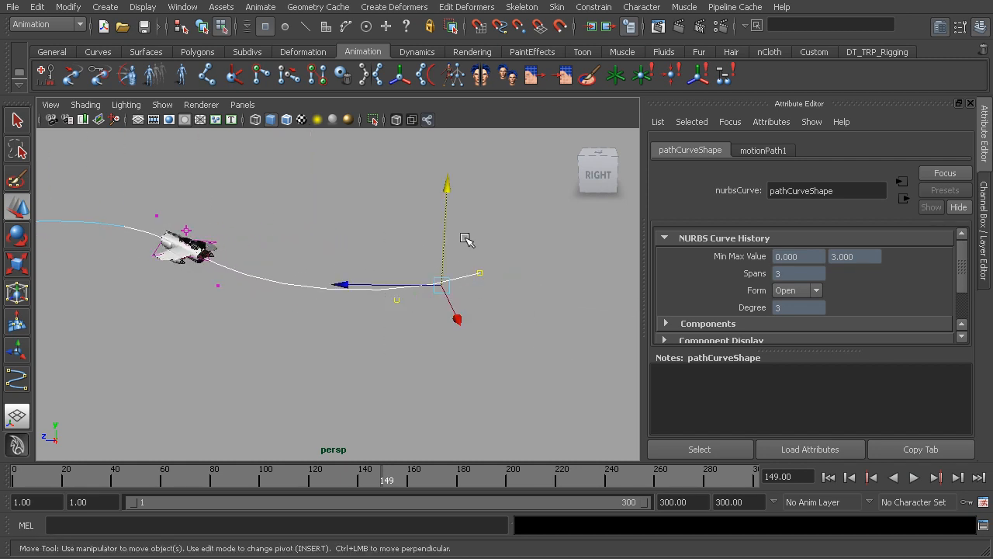
drag(447, 191, 458, 223)
- Raise the two control vertices at the far end of pathCurve slightly
alt+middle_drag(281, 290, 463, 314)
alt+right_drag(330, 319, 276, 295)
alt+drag(273, 293, 261, 274)
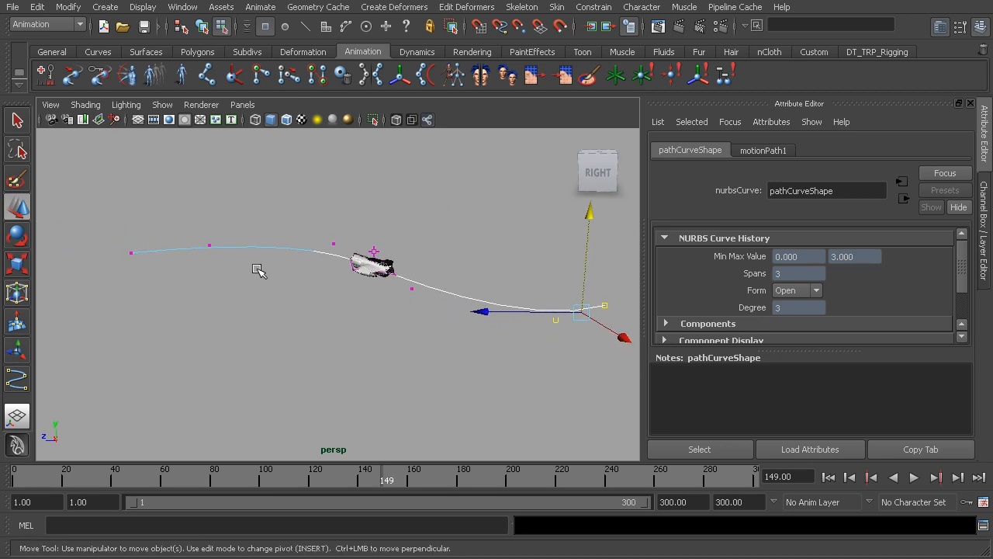
drag(98, 193, 268, 303)
drag(171, 147, 169, 133)
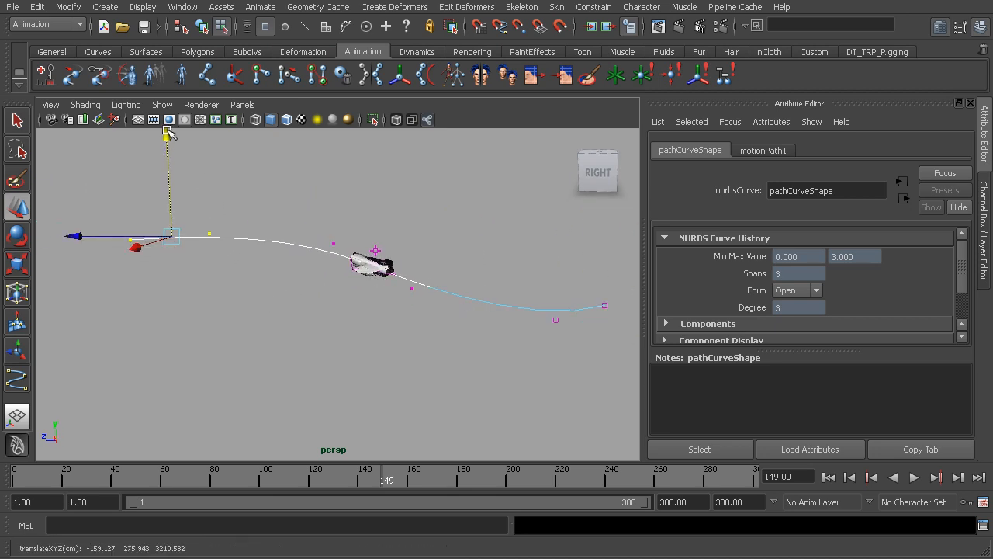
alt+middle_drag(419, 300, 397, 315)
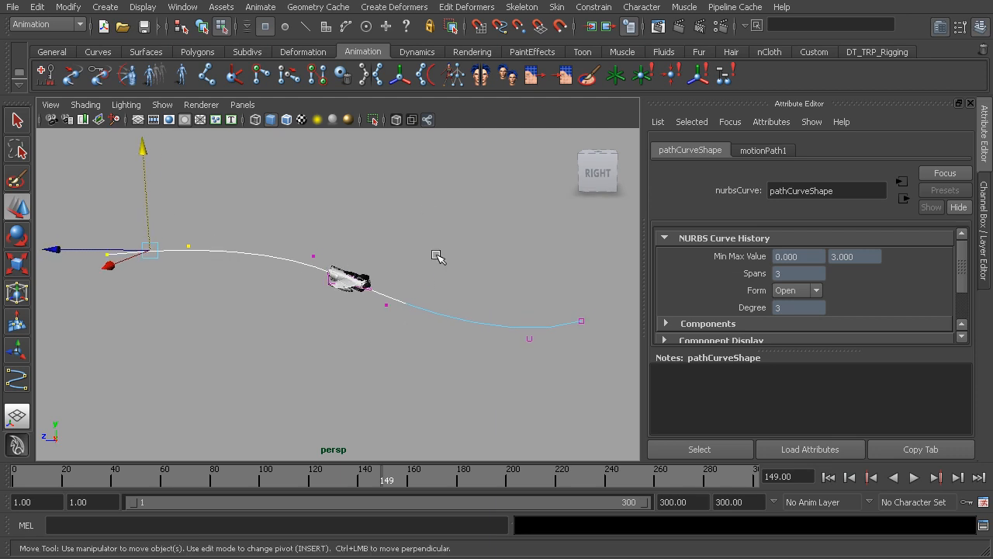
- Return to object mode and move the whole pathCurve slightly upward
key(F8)
alt+middle_drag(484, 282, 419, 292)
drag(564, 216, 572, 195)
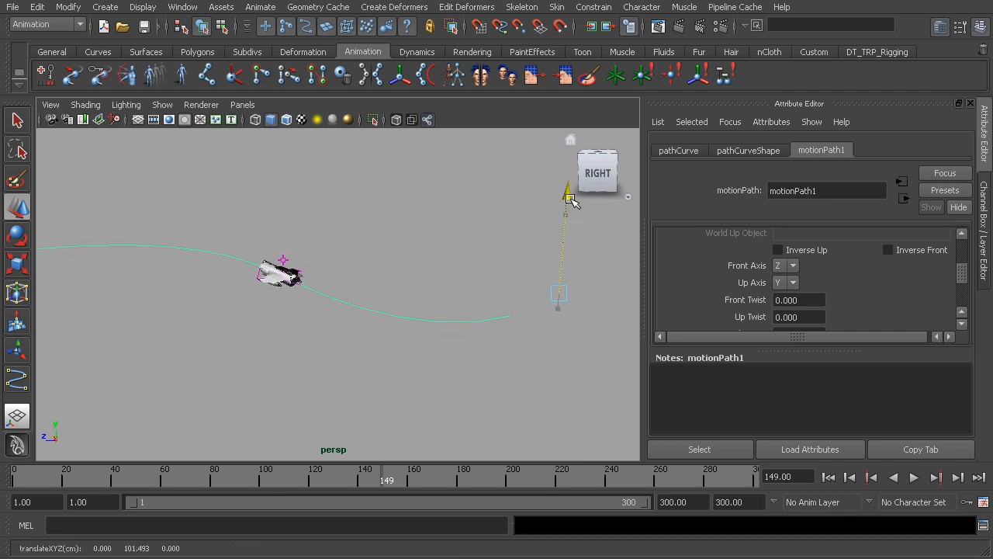
- Deselect everything and play the animation from frame 1 to check the ship on the reshaped path, stopping around frame 134
click(598, 420)
click(828, 477)
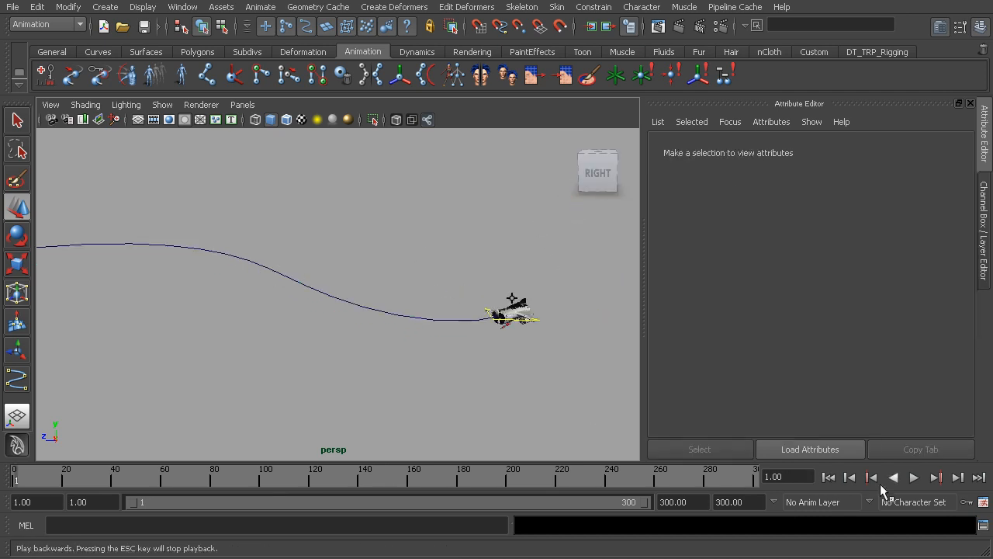
click(915, 478)
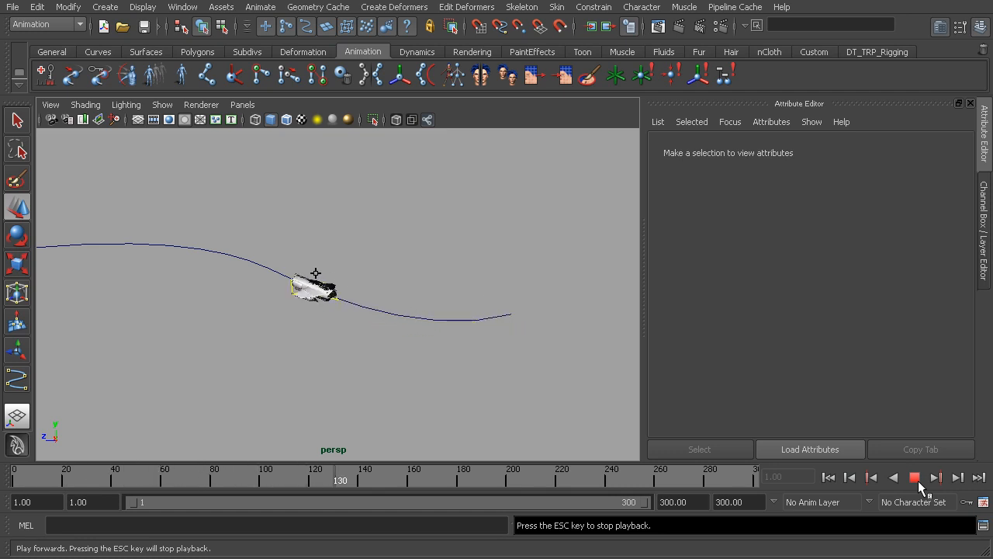
click(916, 478)
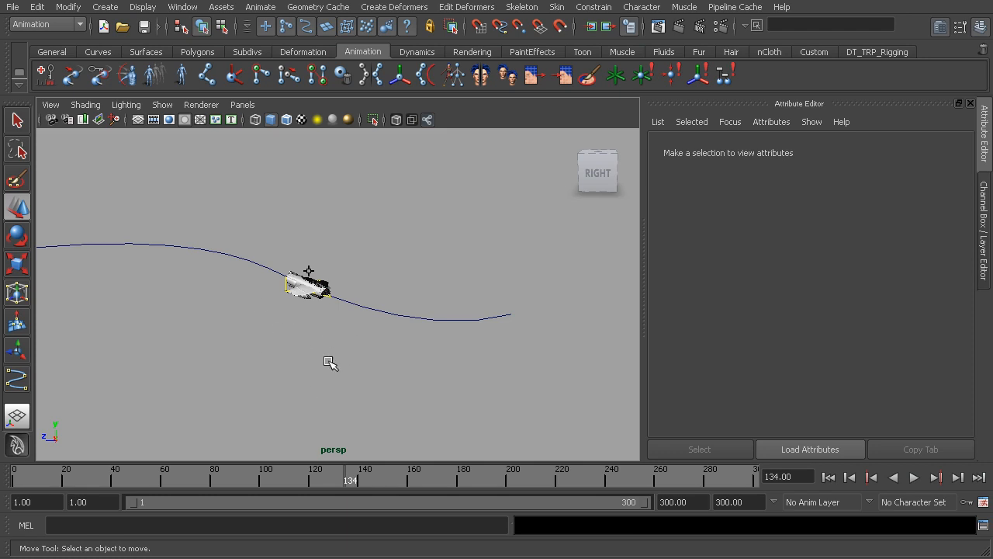
- Scrub and briefly replay the middle of the timeline to examine how the ship pitches along the curve's slope, ending at frame 134
mouse_move(354, 482)
mouse_down()
mouse_move(193, 475)
mouse_move(467, 489)
mouse_move(189, 471)
mouse_move(494, 488)
mouse_move(176, 444)
mouse_move(461, 480)
mouse_up()
alt+middle_drag(244, 272, 318, 321)
drag(463, 469, 313, 465)
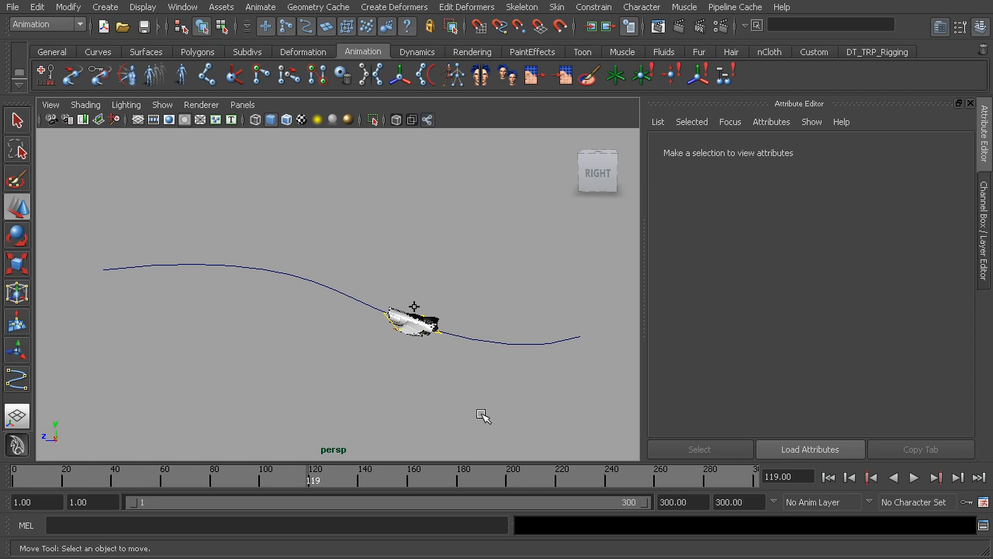
alt+middle_drag(478, 376, 400, 388)
key(alt+v)
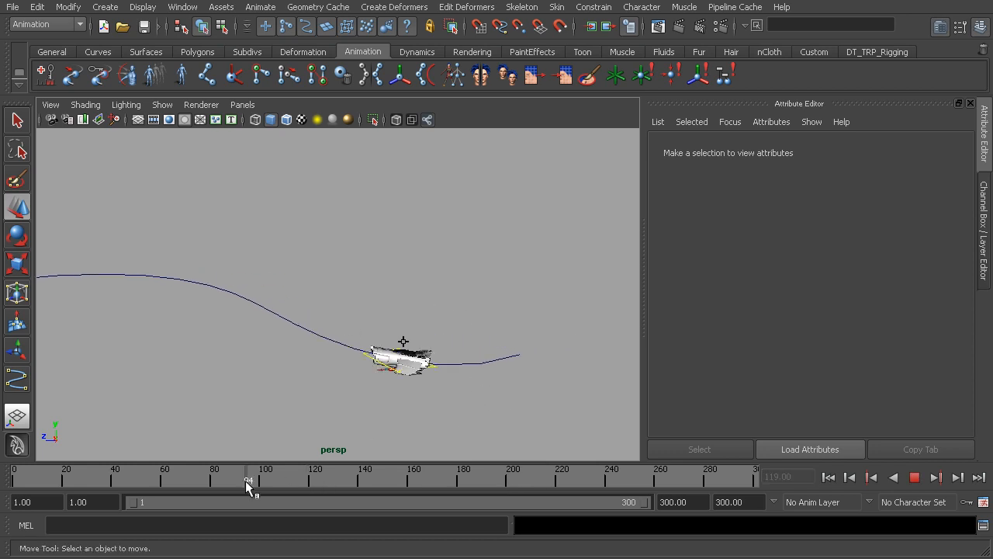
drag(179, 477, 339, 470)
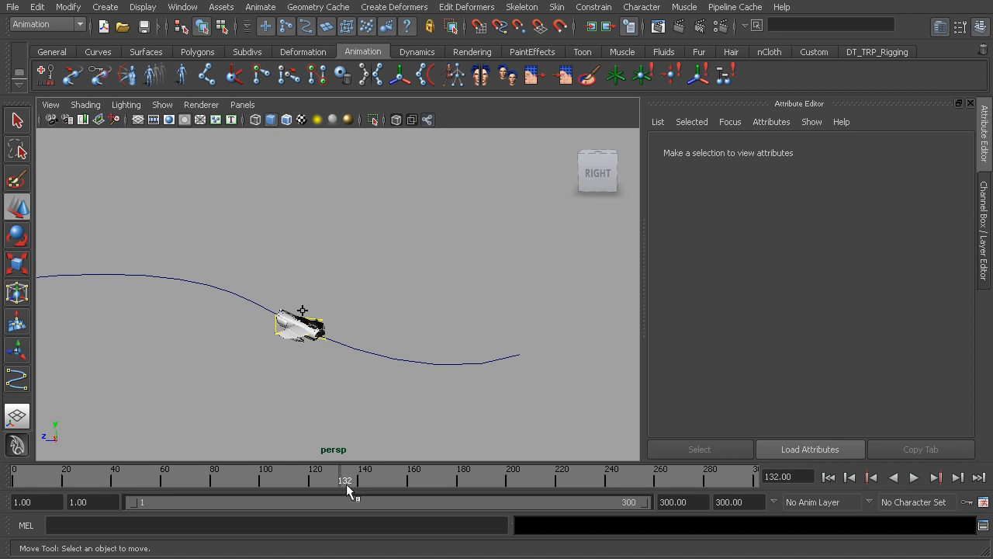
drag(344, 481, 349, 459)
alt+middle_drag(269, 367, 360, 368)
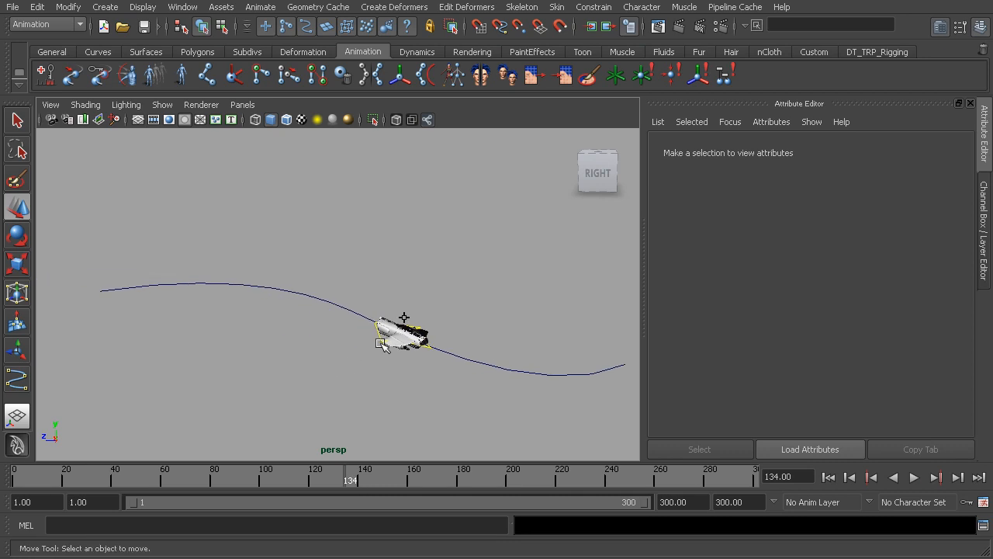
- Scrub between about frames 115 and 185 and view the ship from several angles to examine its tilt near the curve's crest
drag(347, 484, 464, 481)
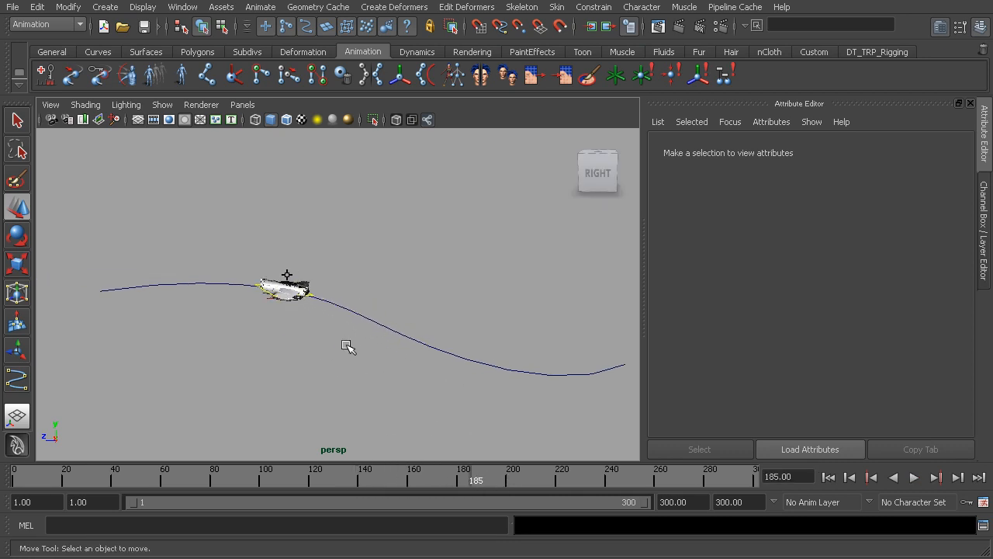
alt+middle_drag(343, 347, 318, 333)
alt+drag(309, 333, 318, 333)
drag(480, 486, 456, 456)
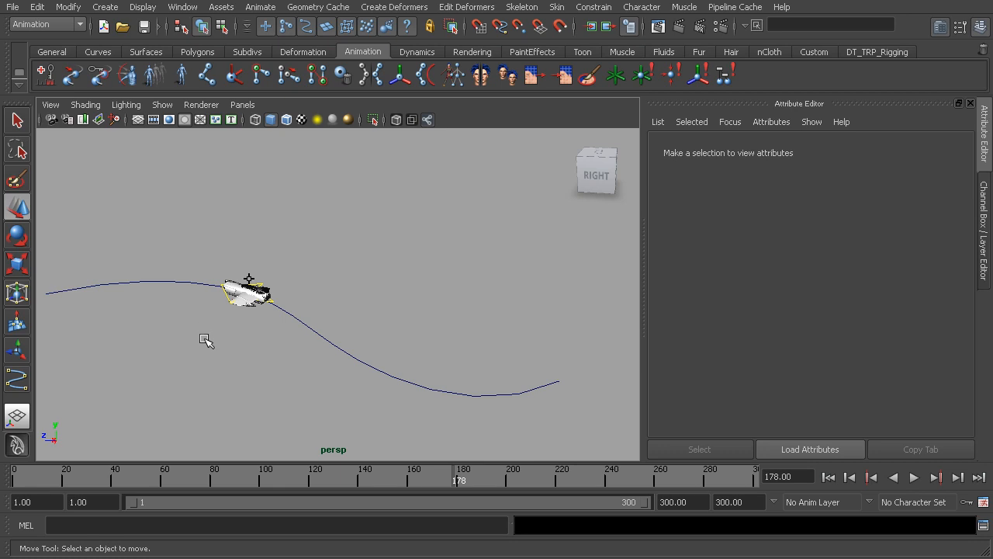
drag(439, 478, 303, 478)
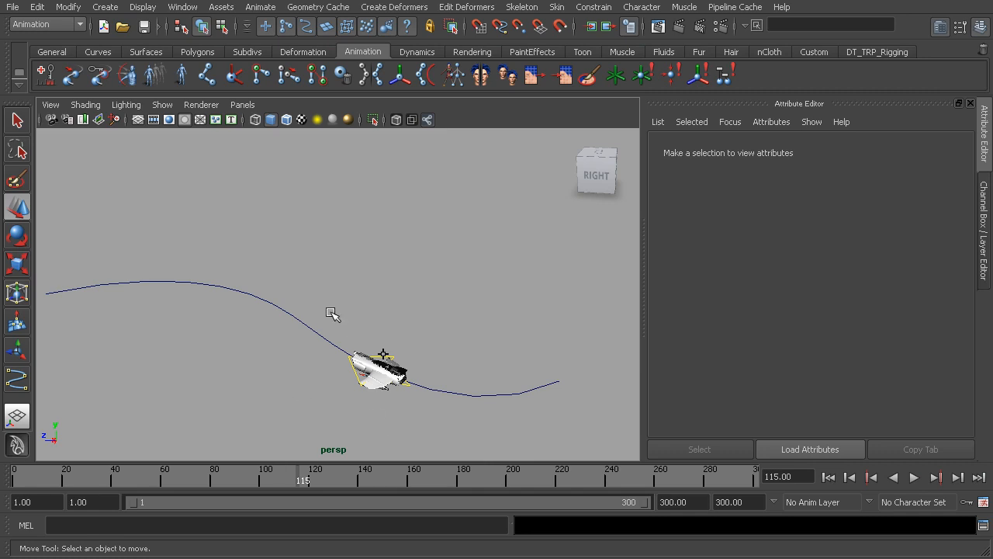
drag(302, 478, 412, 476)
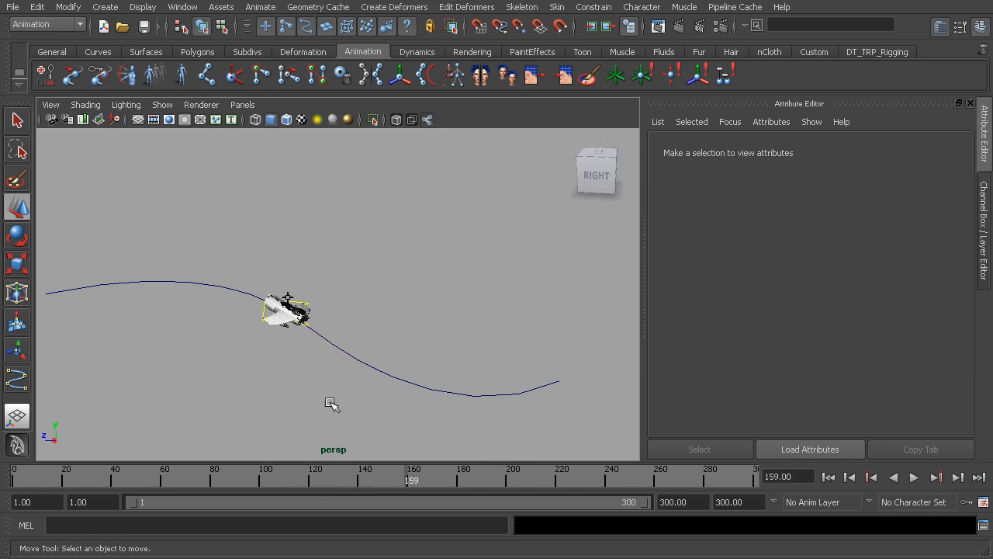
drag(350, 480, 459, 467)
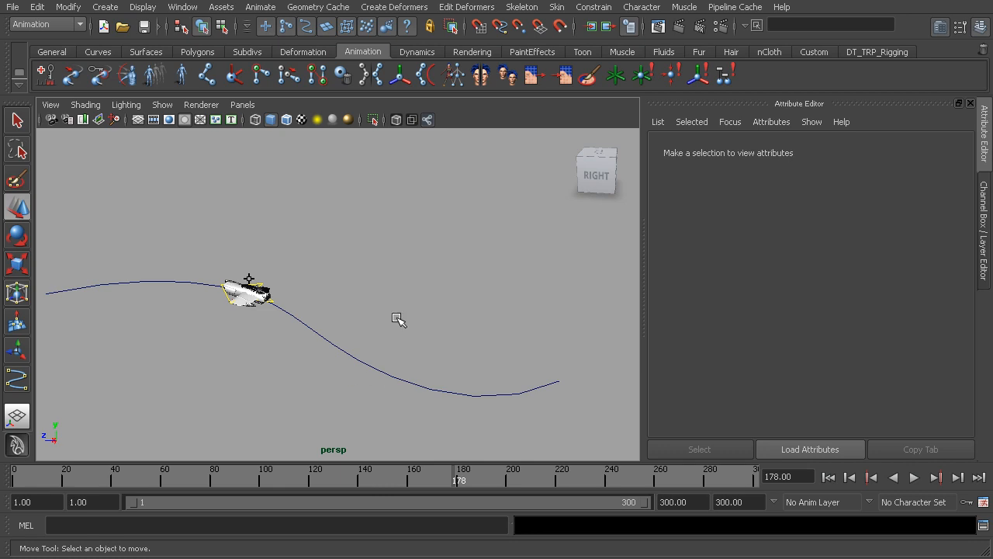
alt+drag(342, 335, 400, 340)
alt+middle_drag(410, 343, 382, 331)
alt+drag(381, 330, 368, 343)
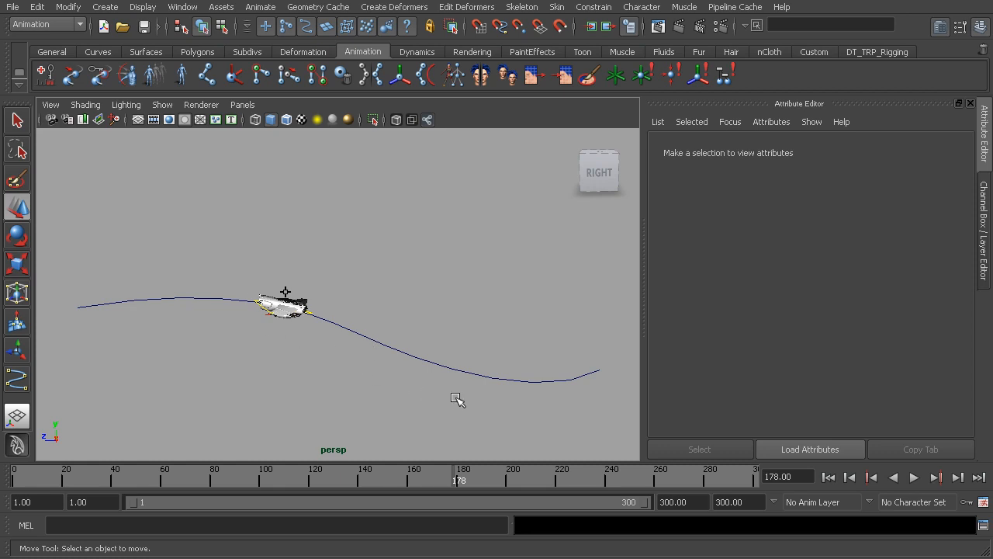
alt+drag(446, 398, 423, 385)
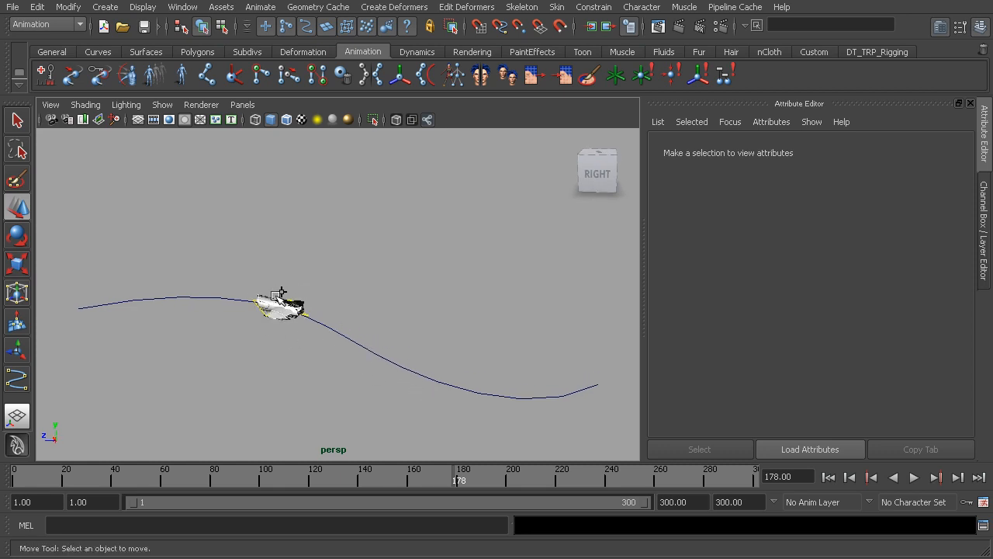